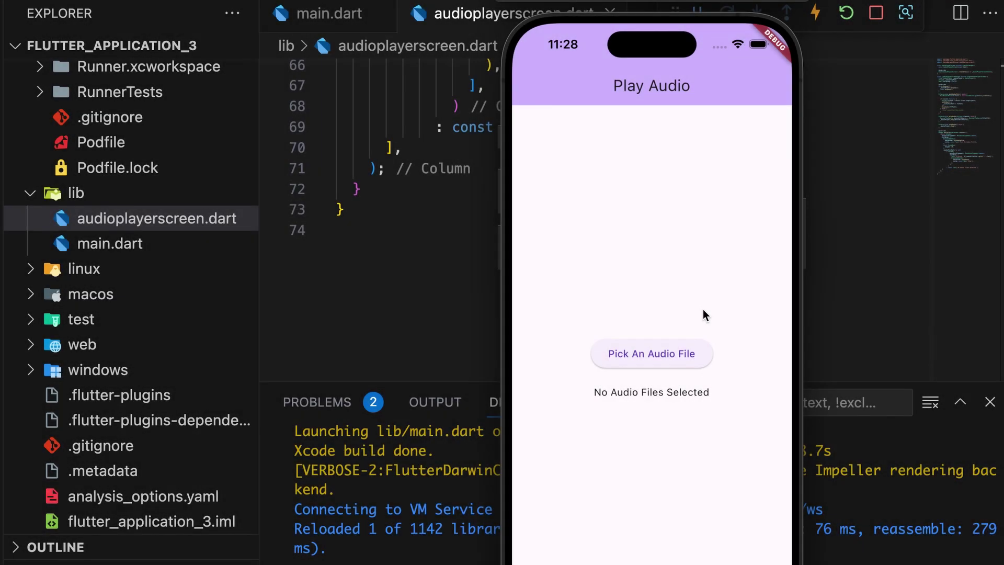
Step: Pick the sunflower-street drumloop file from Downloads through the app's 'Pick An Audio File' button
{"action": "left_click", "coordinate": [674, 352]}
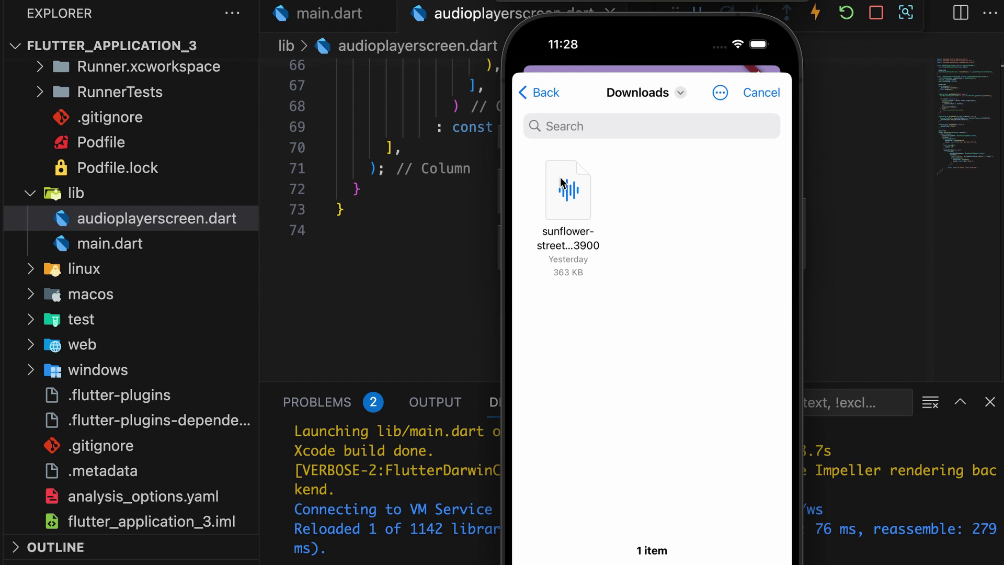
{"action": "left_click", "coordinate": [563, 185]}
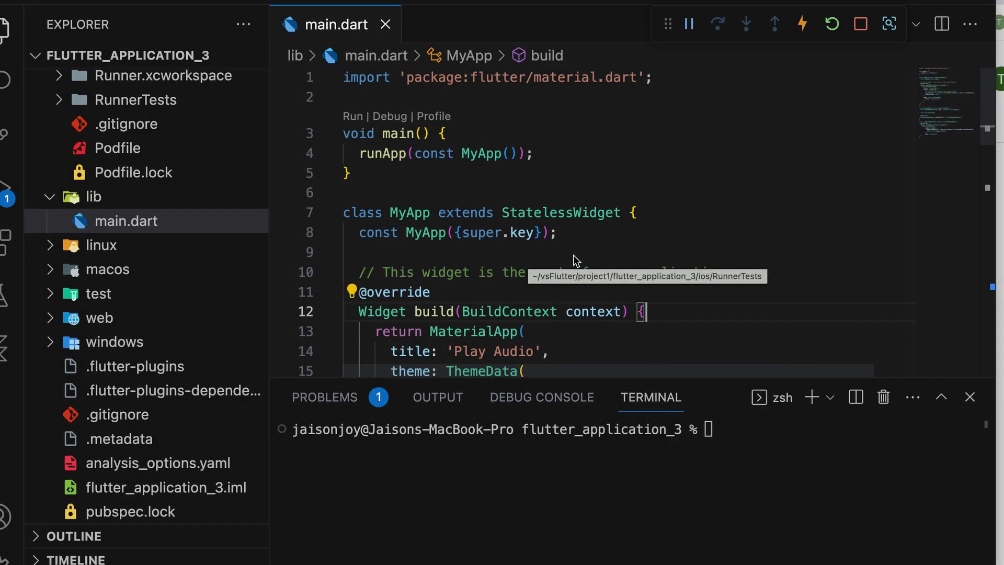
{"action": "scroll", "coordinate": [573, 255], "scroll_direction": "down", "scroll_amount": 5}
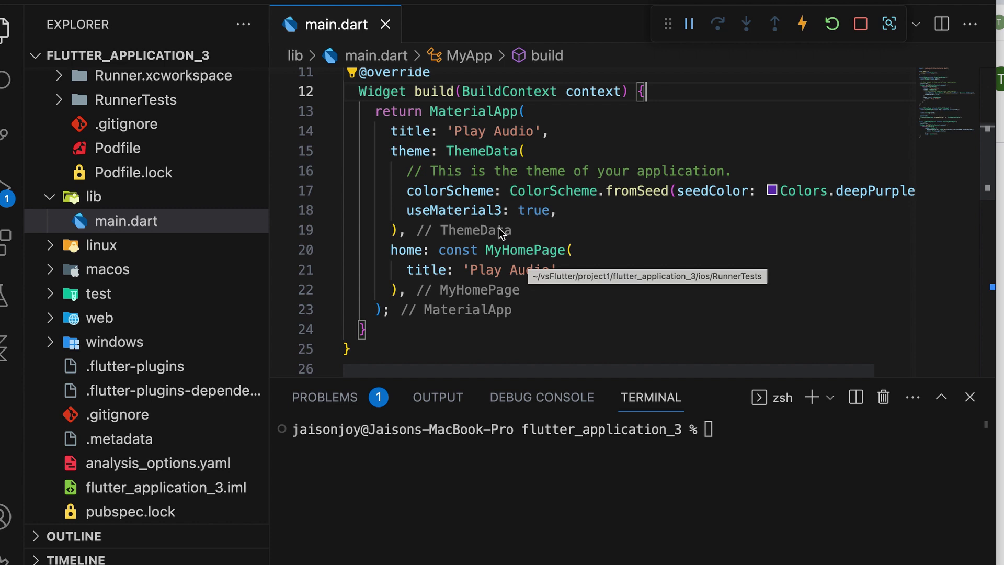
{"action": "scroll", "coordinate": [499, 233], "scroll_direction": "down", "scroll_amount": 3}
{"action": "scroll", "coordinate": [494, 253], "scroll_direction": "down", "scroll_amount": 3}
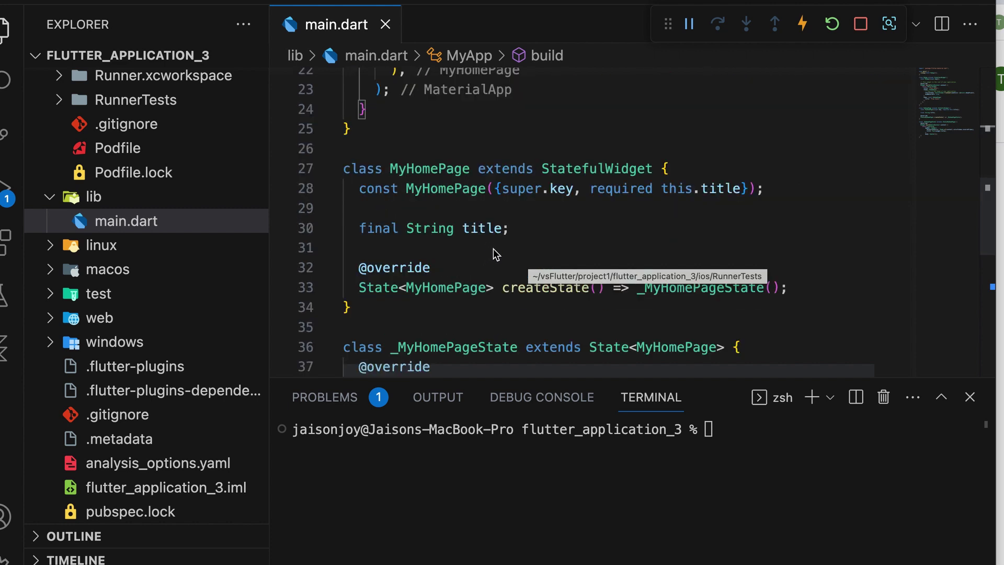
{"action": "scroll", "coordinate": [494, 253], "scroll_direction": "down", "scroll_amount": 3}
{"action": "scroll", "coordinate": [494, 253], "scroll_direction": "down", "scroll_amount": 3}
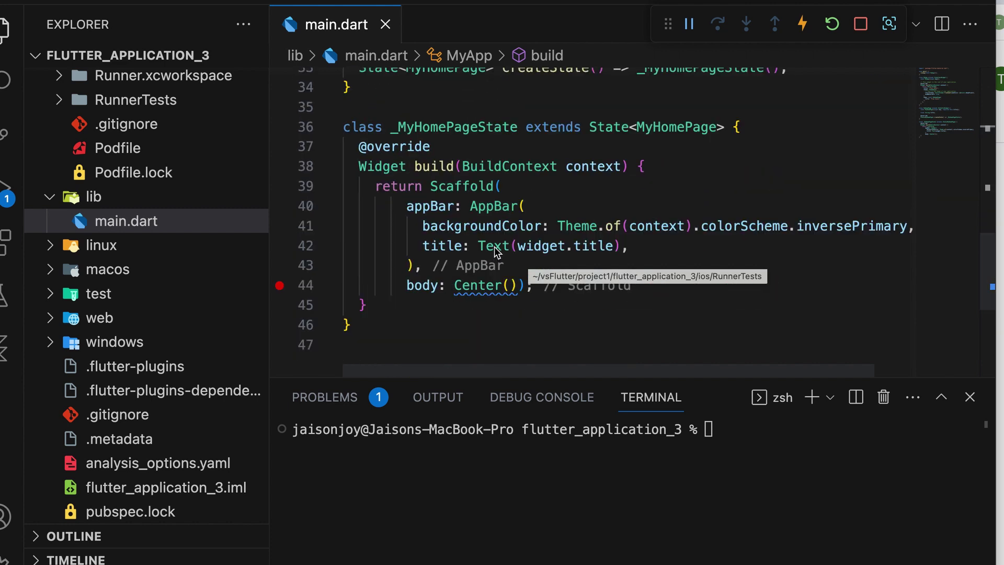
{"action": "scroll", "coordinate": [495, 247], "scroll_direction": "down", "scroll_amount": 3}
{"action": "scroll", "coordinate": [468, 227], "scroll_direction": "up", "scroll_amount": 3}
Step: Select line 44, the empty 'body: Center());' in main.dart
{"action": "left_click_drag", "start_coordinate": [345, 285], "coordinate": [556, 289]}
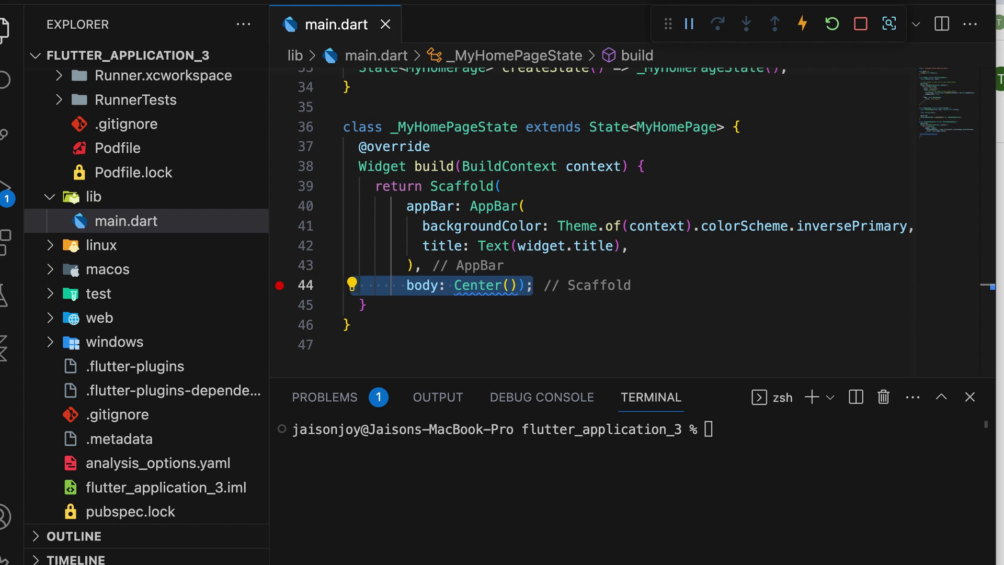
Step: Select the 'flutter pub add file_picker' command on the file_picker Installing tab of pub.dev
{"action": "key", "text": "super+Tab"}
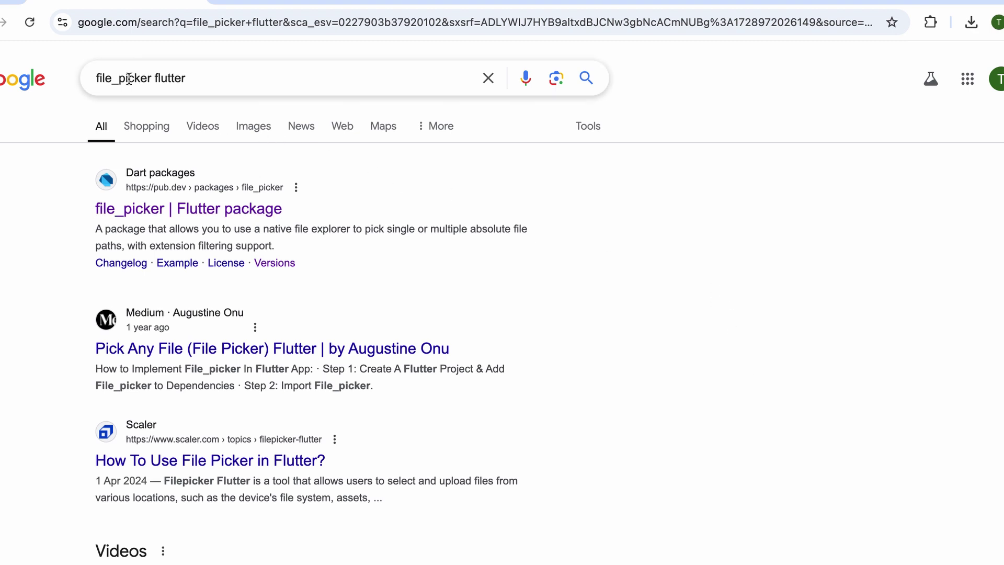
{"action": "left_click", "coordinate": [205, 213]}
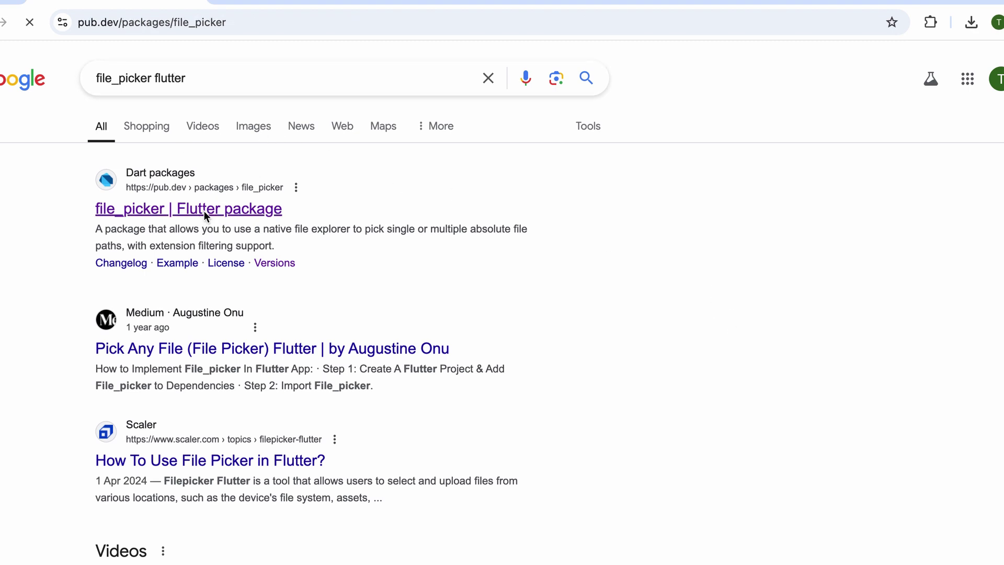
{"action": "scroll", "coordinate": [519, 218], "scroll_direction": "down", "scroll_amount": 1}
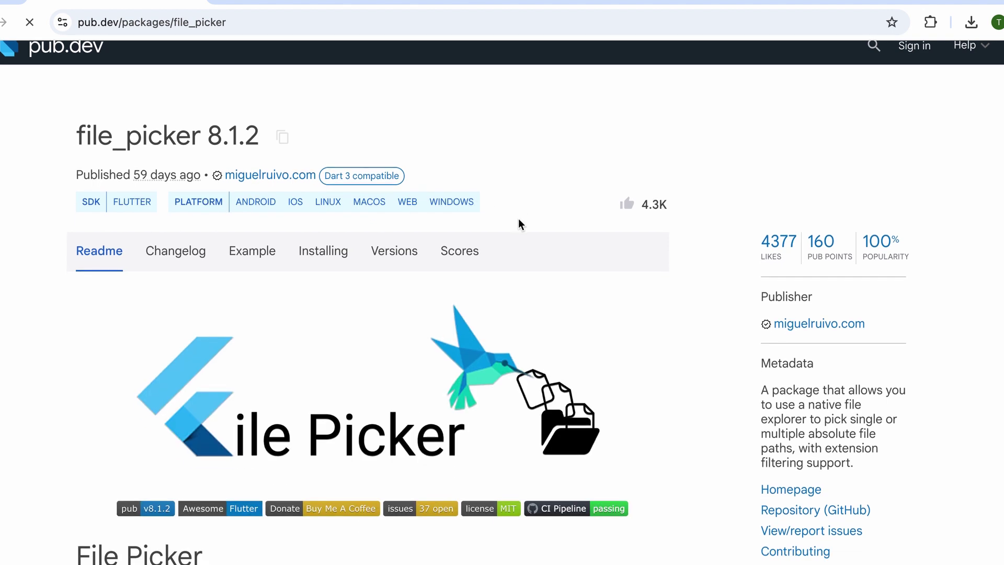
{"action": "scroll", "coordinate": [519, 218], "scroll_direction": "down", "scroll_amount": 3}
{"action": "scroll", "coordinate": [519, 218], "scroll_direction": "down", "scroll_amount": 3}
{"action": "scroll", "coordinate": [519, 218], "scroll_direction": "down", "scroll_amount": 1}
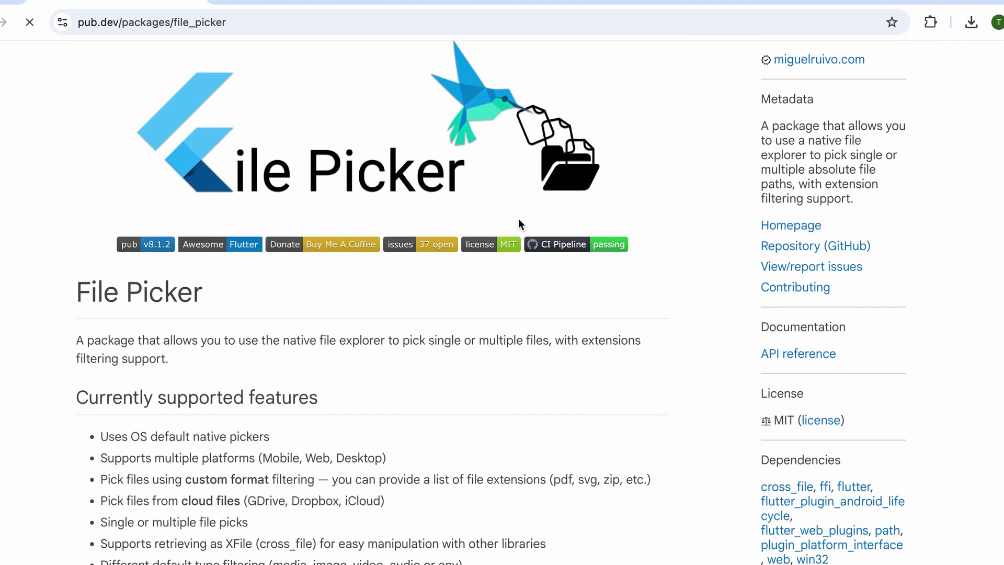
{"action": "key", "text": "ctrl+minus"}
{"action": "key", "text": "ctrl+plus"}
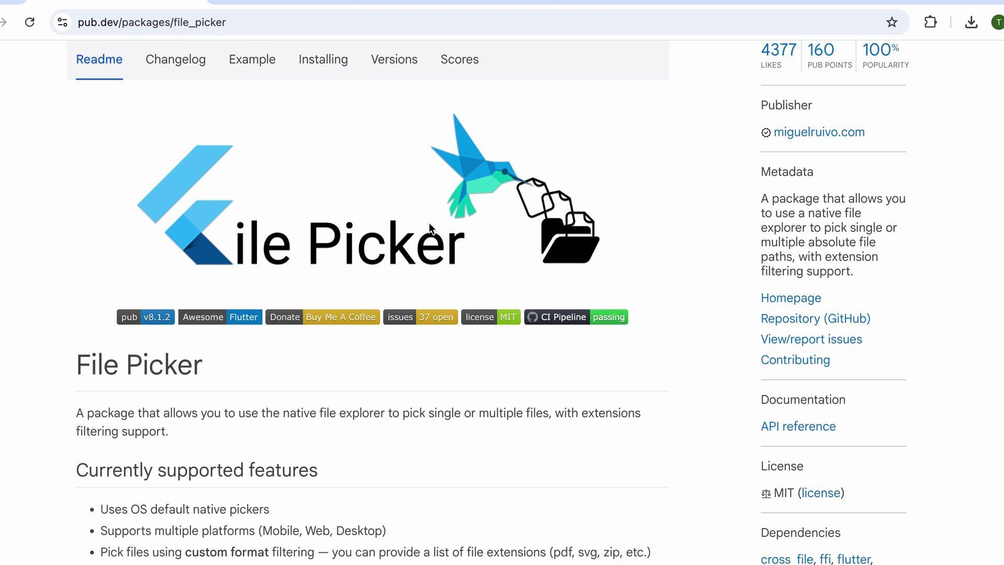
{"action": "scroll", "coordinate": [431, 228], "scroll_direction": "up", "scroll_amount": 3}
{"action": "scroll", "coordinate": [431, 227], "scroll_direction": "up", "scroll_amount": 3}
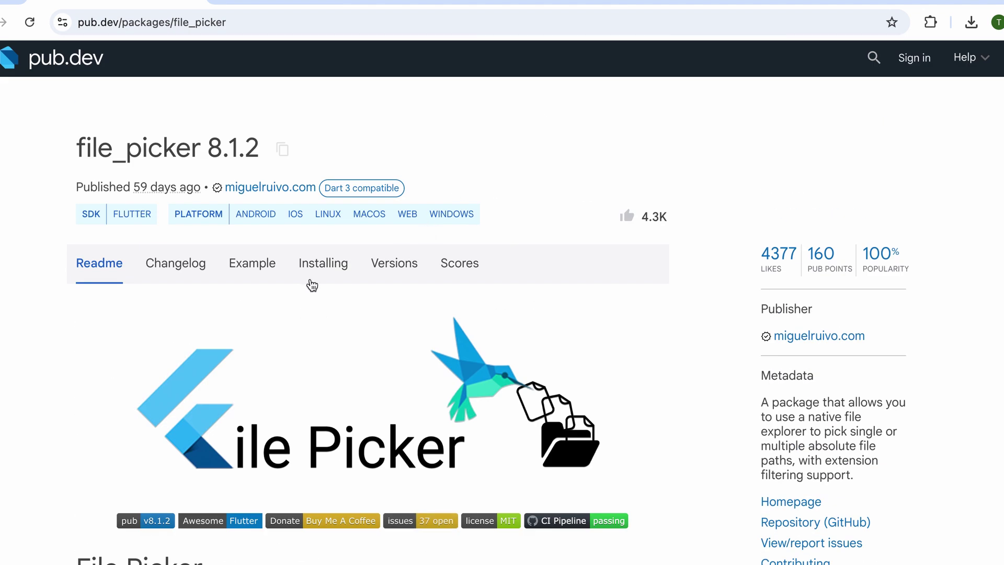
{"action": "left_click", "coordinate": [323, 263]}
{"action": "scroll", "coordinate": [528, 279], "scroll_direction": "down", "scroll_amount": 1}
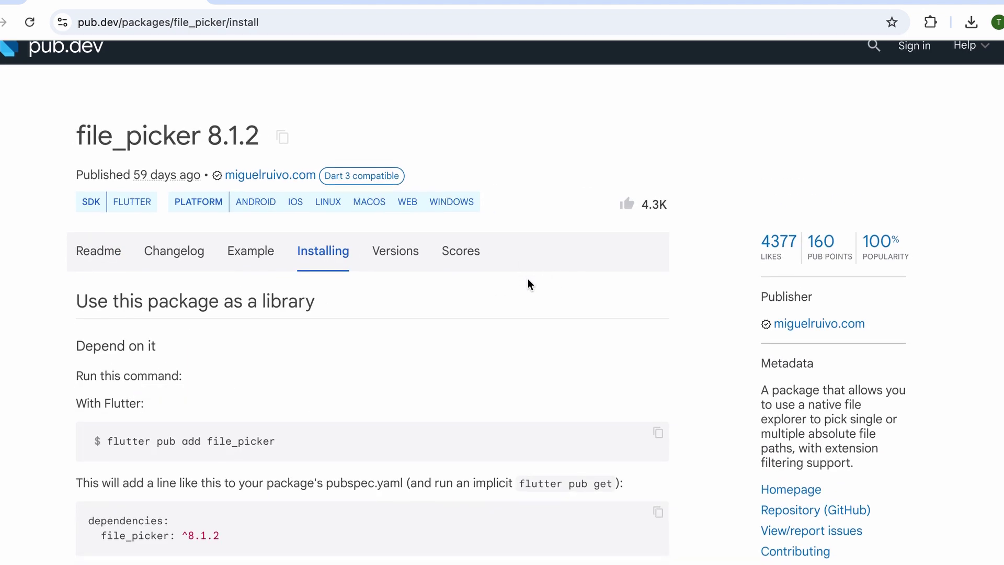
{"action": "scroll", "coordinate": [529, 279], "scroll_direction": "down", "scroll_amount": 1}
{"action": "scroll", "coordinate": [513, 275], "scroll_direction": "down", "scroll_amount": 1}
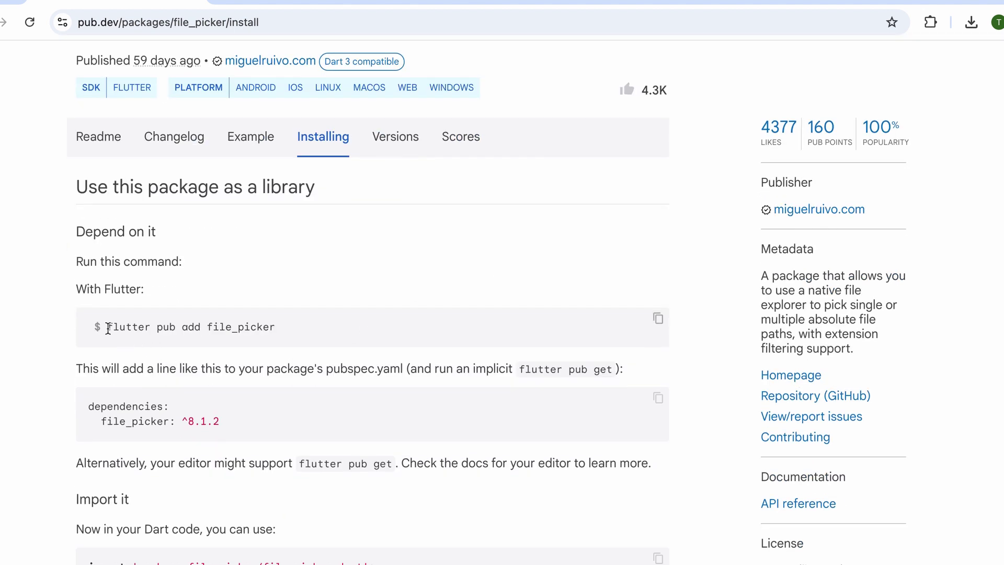
{"action": "left_click_drag", "start_coordinate": [106, 327], "coordinate": [290, 328]}
{"action": "key", "text": "super+c"}
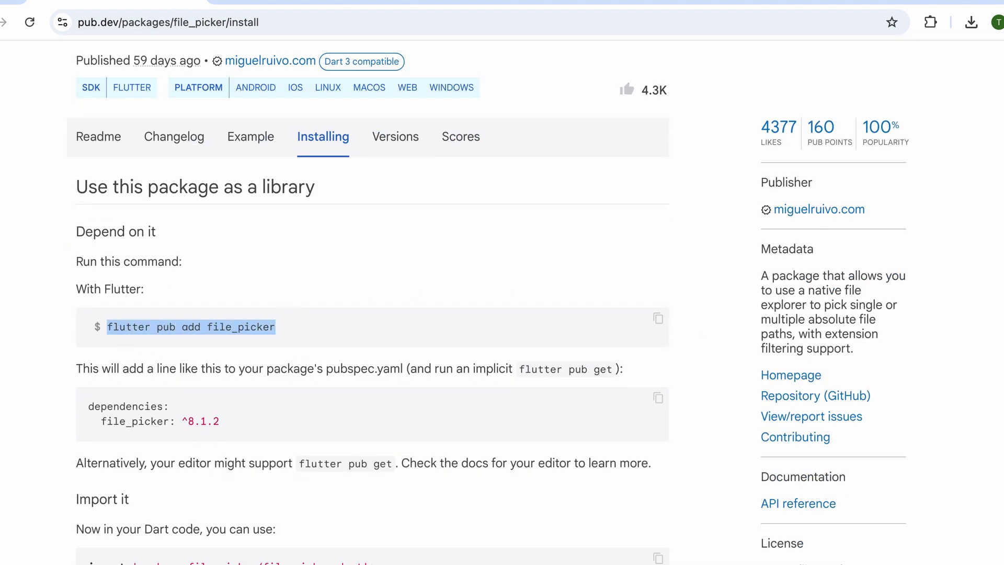
{"action": "key", "text": "super+Tab"}
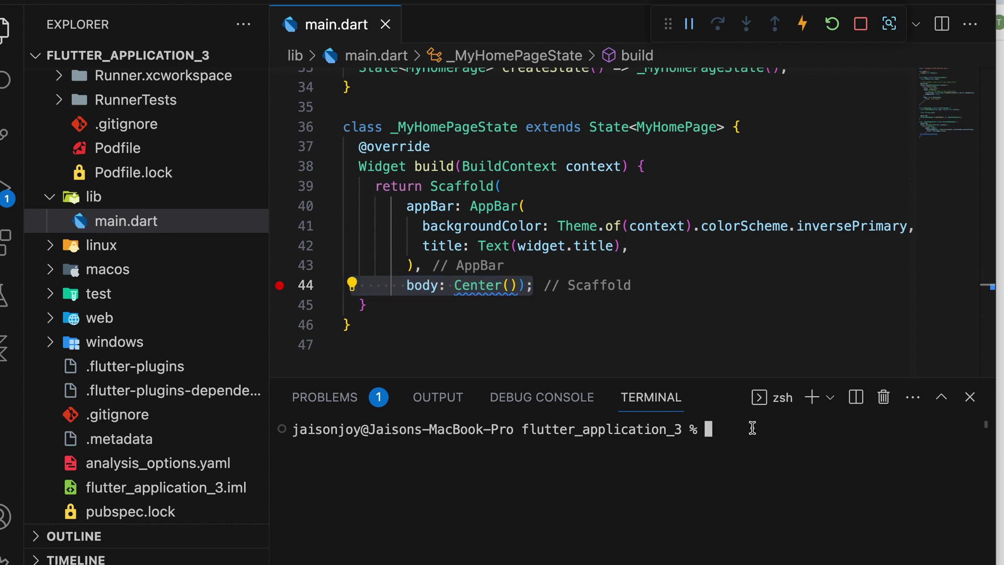
Step: Paste and run 'flutter pub add file_picker' in the VS Code terminal
{"action": "key", "text": "super+v"}
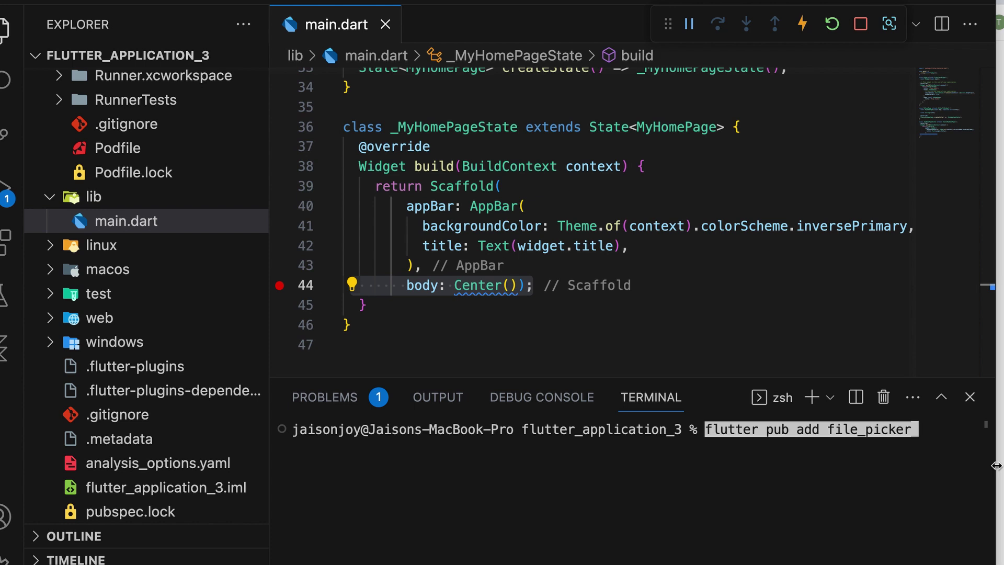
{"action": "key", "text": "Return"}
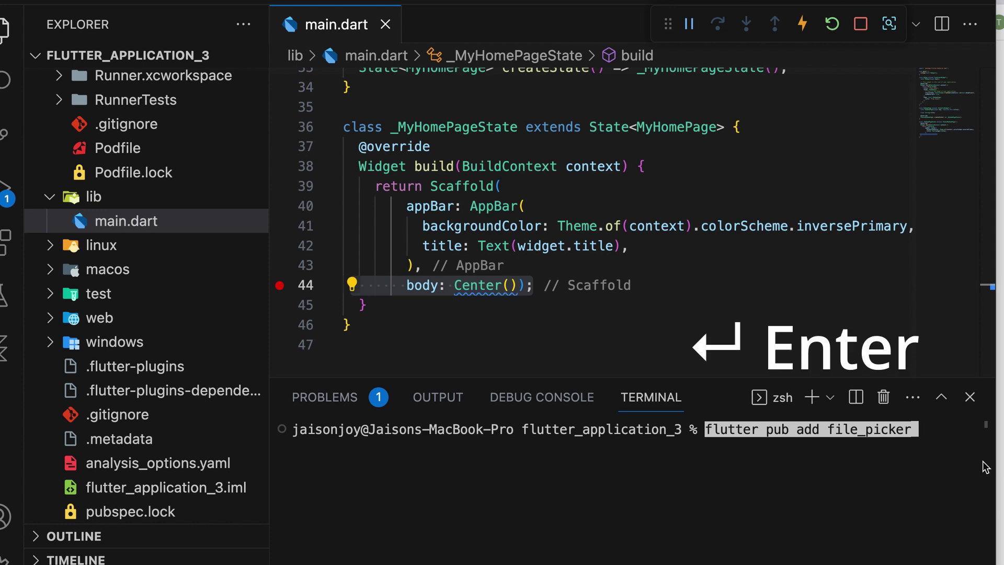
{"action": "key", "text": "super+Tab"}
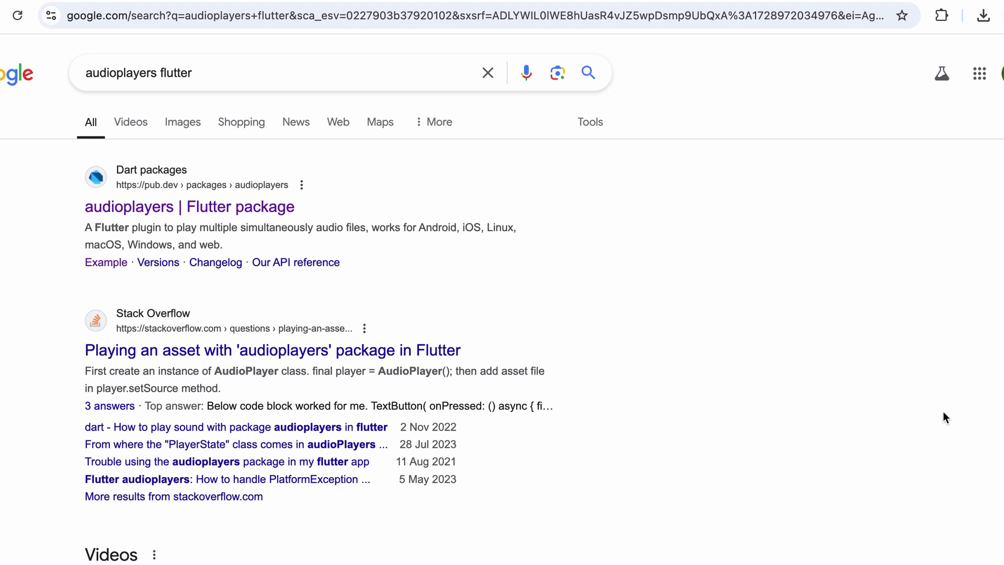
Step: Select the full 'flutter pub add audioplayers' command on the audioplayers Installing tab
{"action": "left_click", "coordinate": [126, 209]}
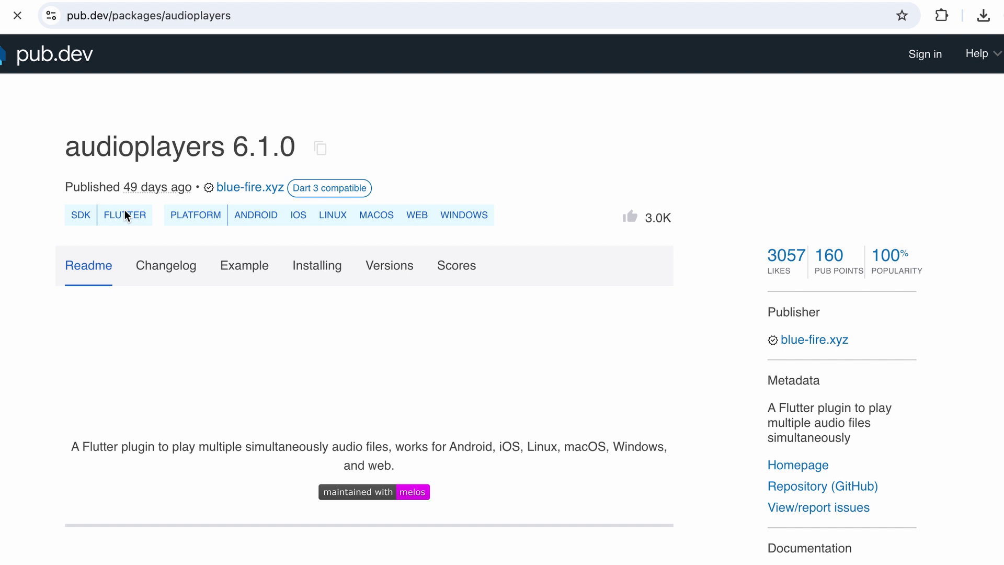
{"action": "scroll", "coordinate": [443, 307], "scroll_direction": "down", "scroll_amount": 1}
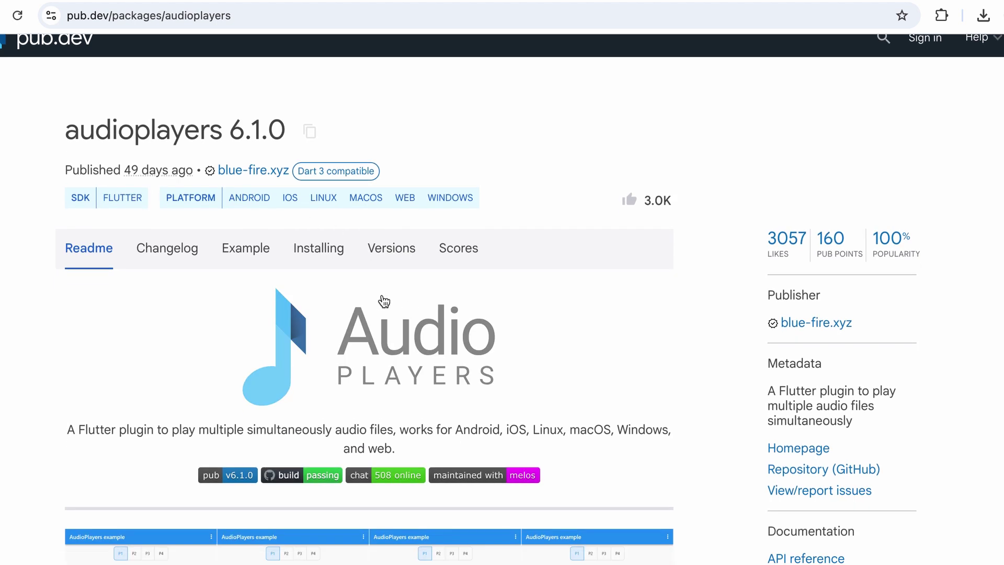
{"action": "left_click", "coordinate": [324, 239]}
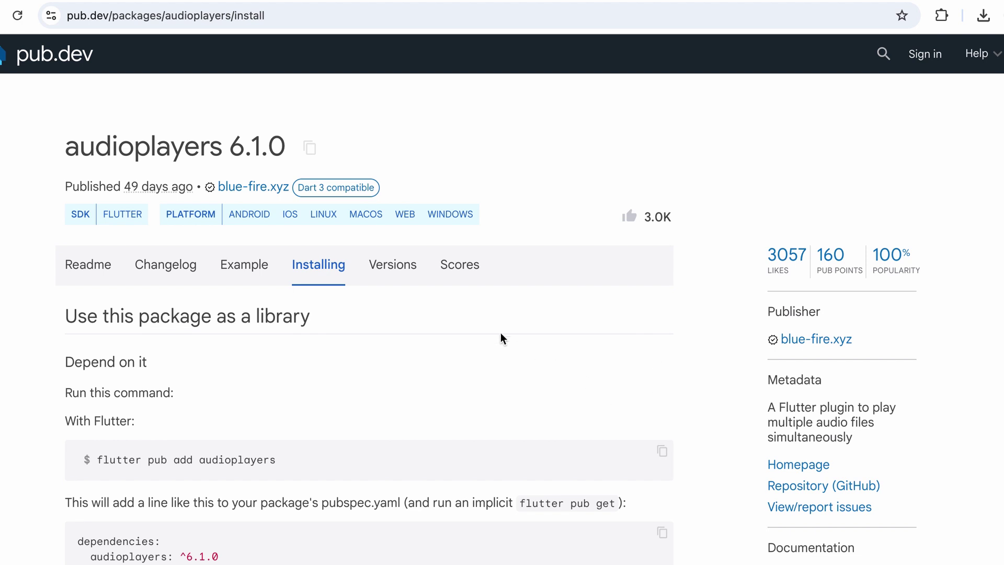
{"action": "scroll", "coordinate": [496, 328], "scroll_direction": "down", "scroll_amount": 3}
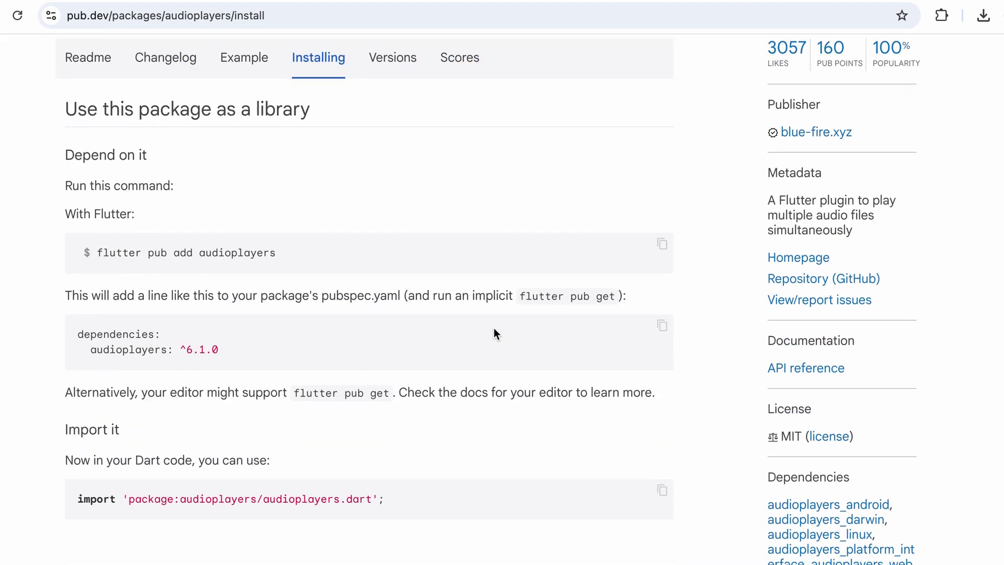
{"action": "left_click_drag", "start_coordinate": [100, 252], "coordinate": [339, 253]}
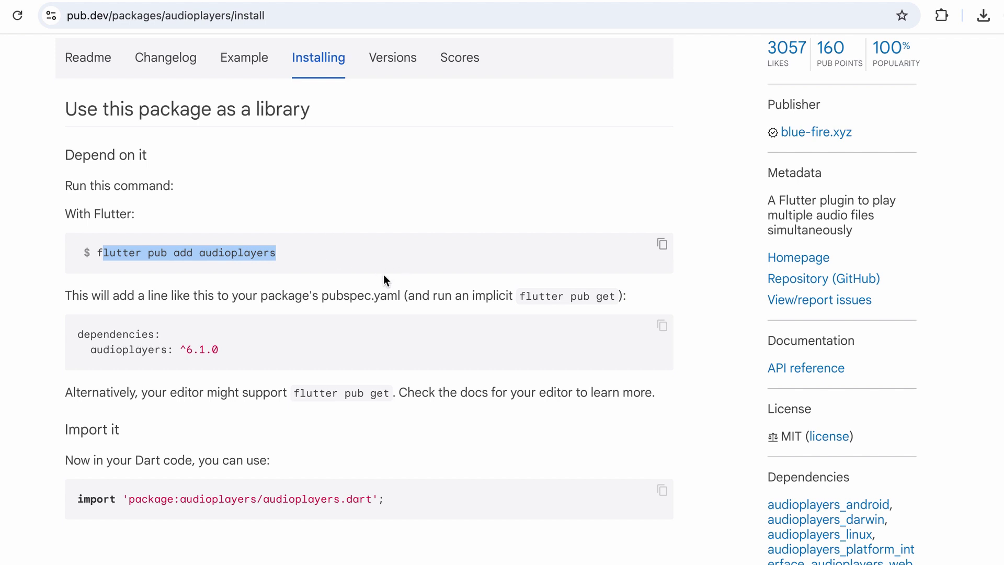
{"action": "left_click", "coordinate": [101, 249]}
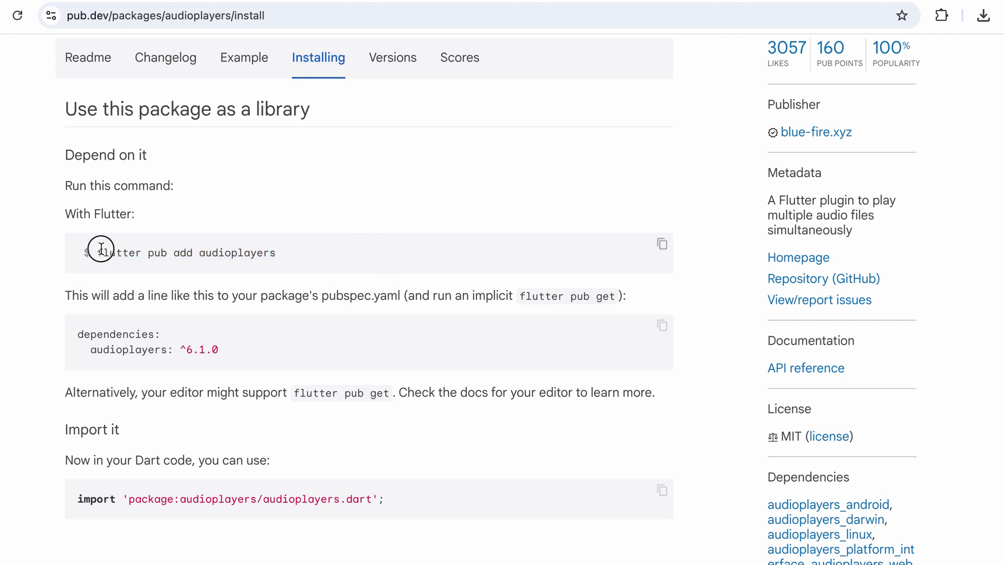
{"action": "left_click_drag", "start_coordinate": [97, 252], "coordinate": [295, 251]}
{"action": "key", "text": "super+c"}
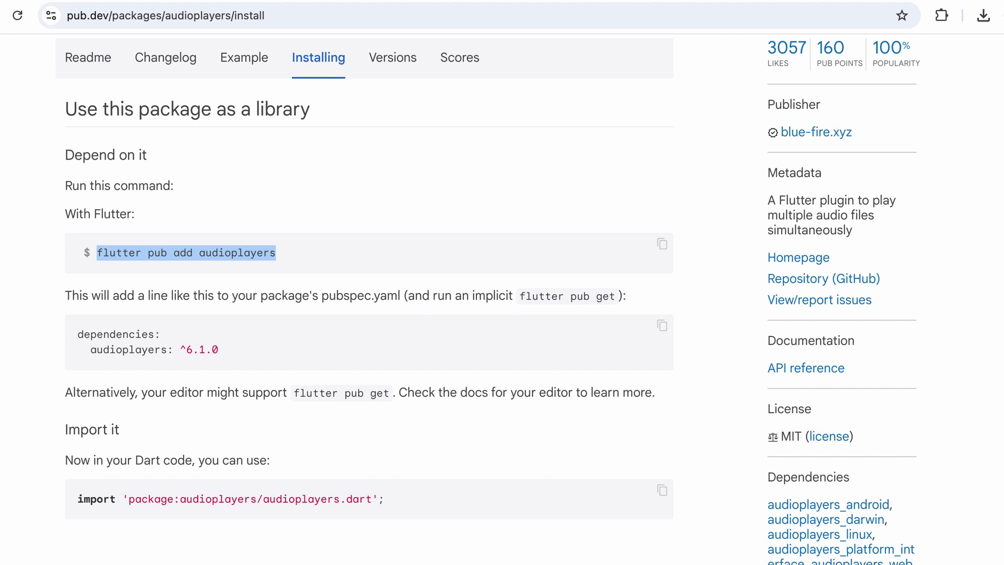
Step: Paste and run 'flutter pub add audioplayers' in the VS Code integrated terminal
{"action": "key", "text": "super+Tab"}
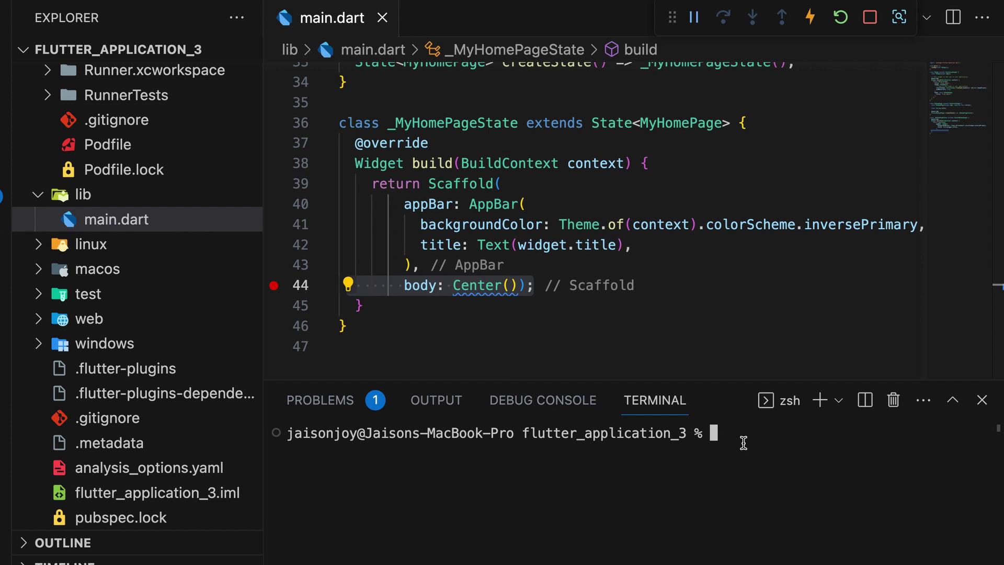
{"action": "key", "text": "super+v"}
{"action": "key", "text": "Return"}
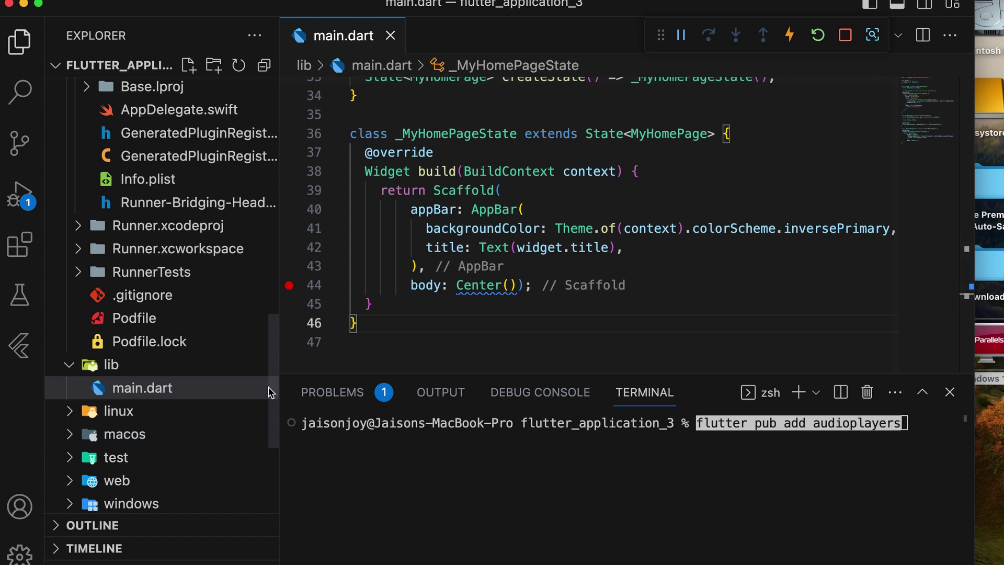
{"action": "scroll", "coordinate": [186, 310], "scroll_direction": "down", "scroll_amount": 3}
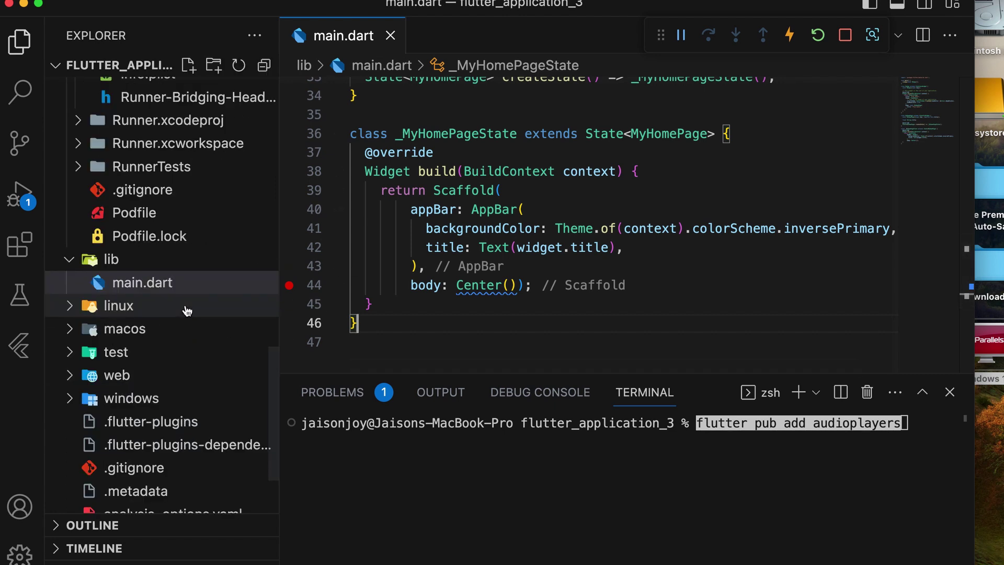
{"action": "scroll", "coordinate": [185, 310], "scroll_direction": "down", "scroll_amount": 3}
Step: Highlight the file_picker and audioplayers dependency lines in pubspec.yaml, then return to main.dart
{"action": "left_click", "coordinate": [155, 480]}
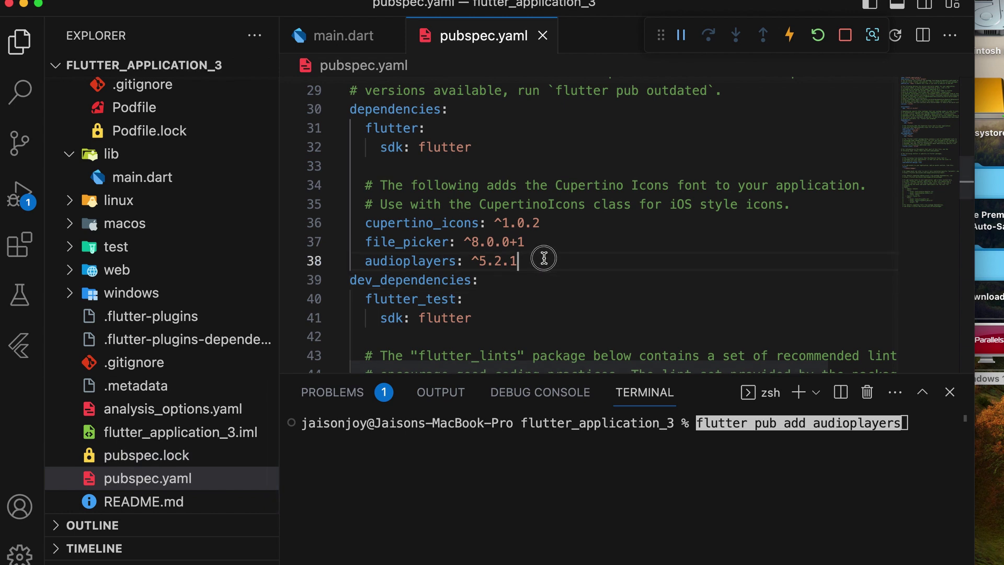
{"action": "left_click_drag", "start_coordinate": [520, 261], "coordinate": [320, 243]}
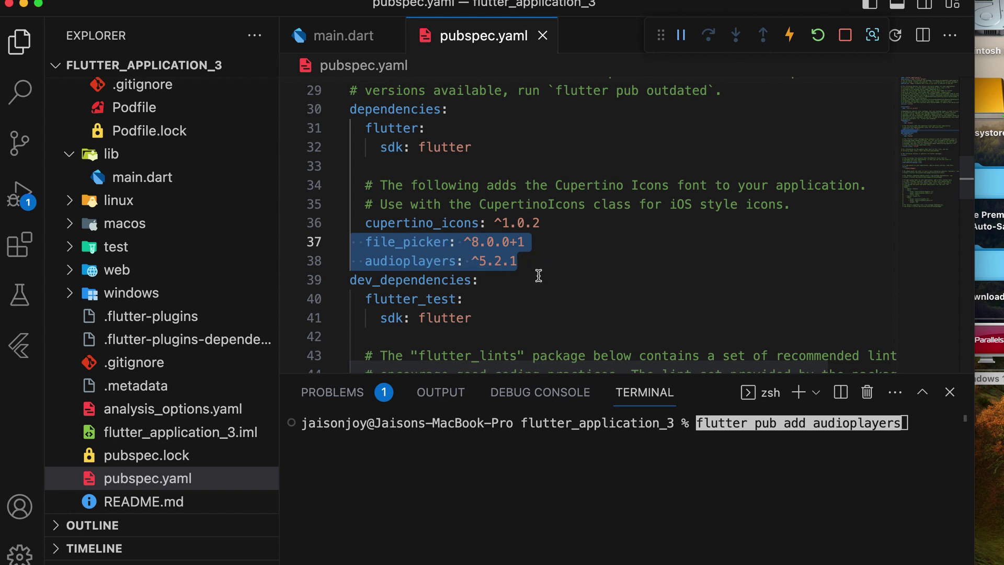
{"action": "left_click", "coordinate": [343, 35]}
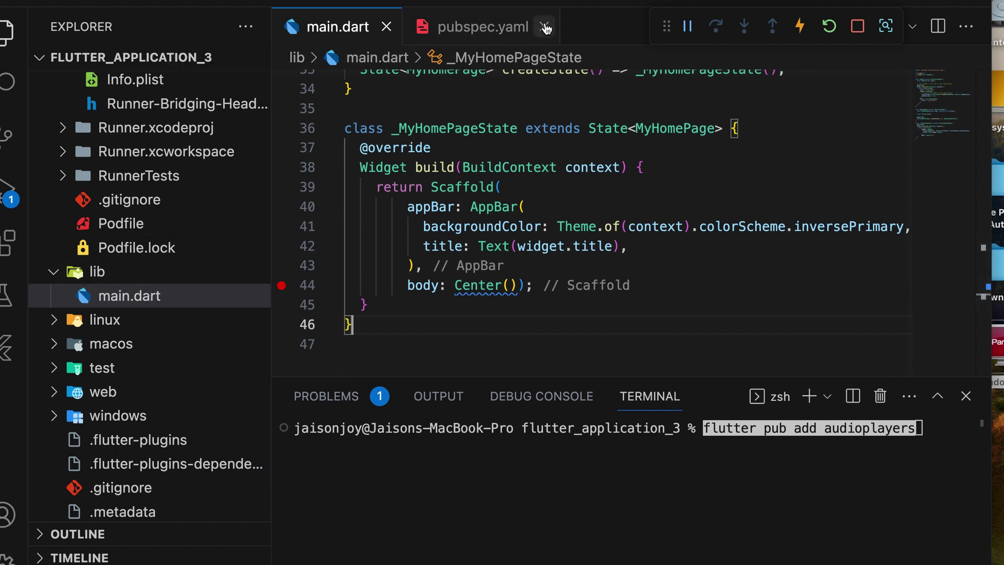
Step: Close pubspec.yaml and add a new file named audioplayerscreen.dart under lib
{"action": "left_click", "coordinate": [546, 27]}
{"action": "left_click", "coordinate": [101, 274]}
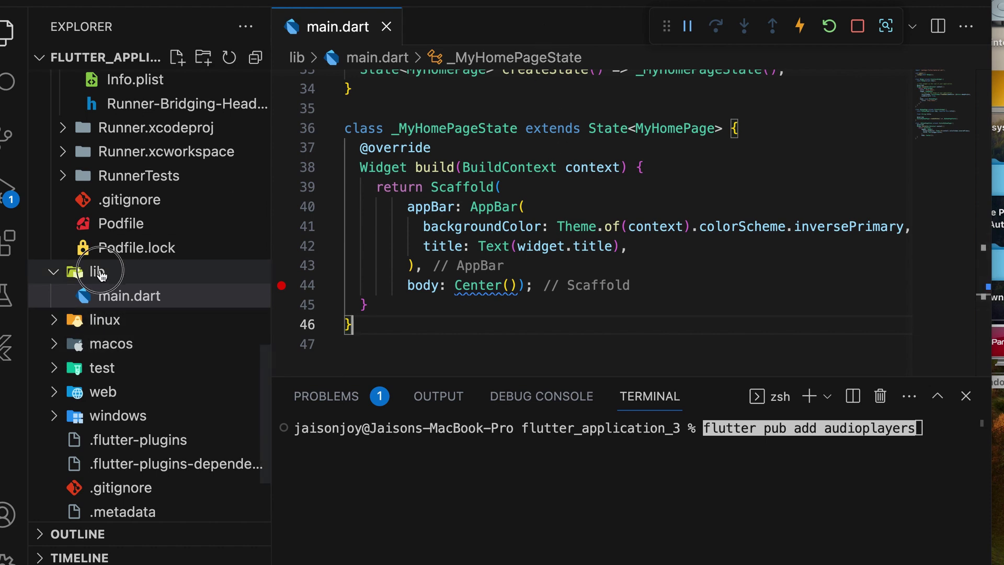
{"action": "left_click", "coordinate": [178, 57]}
{"action": "type", "text": "au"}
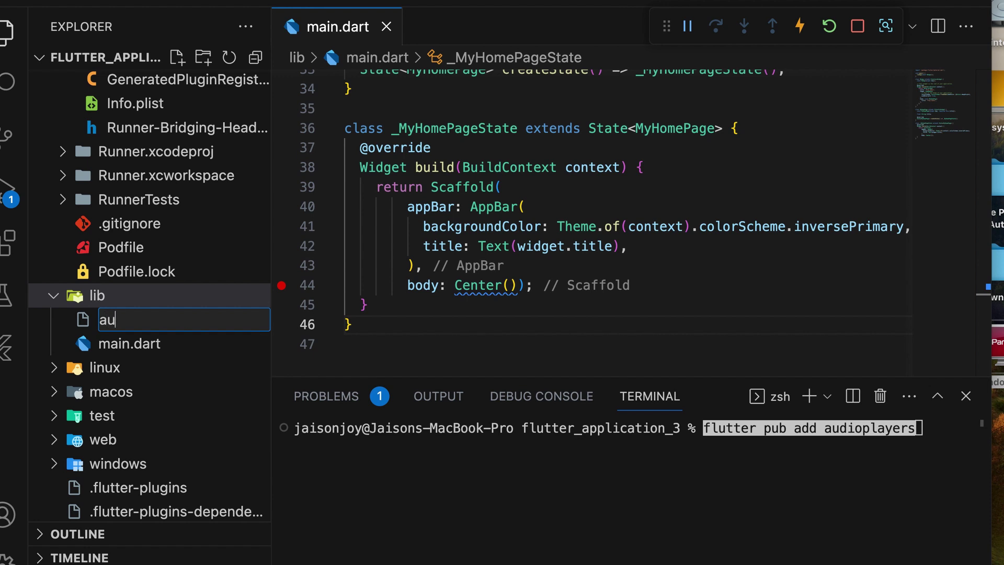
{"action": "type", "text": "dioplaye"}
{"action": "type", "text": "rscreen"}
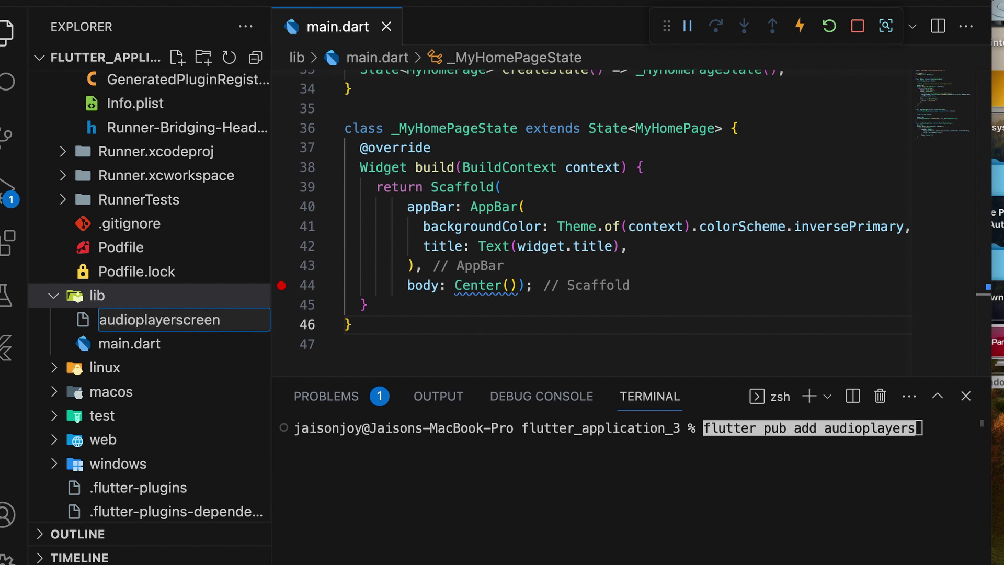
{"action": "type", "text": ".dart"}
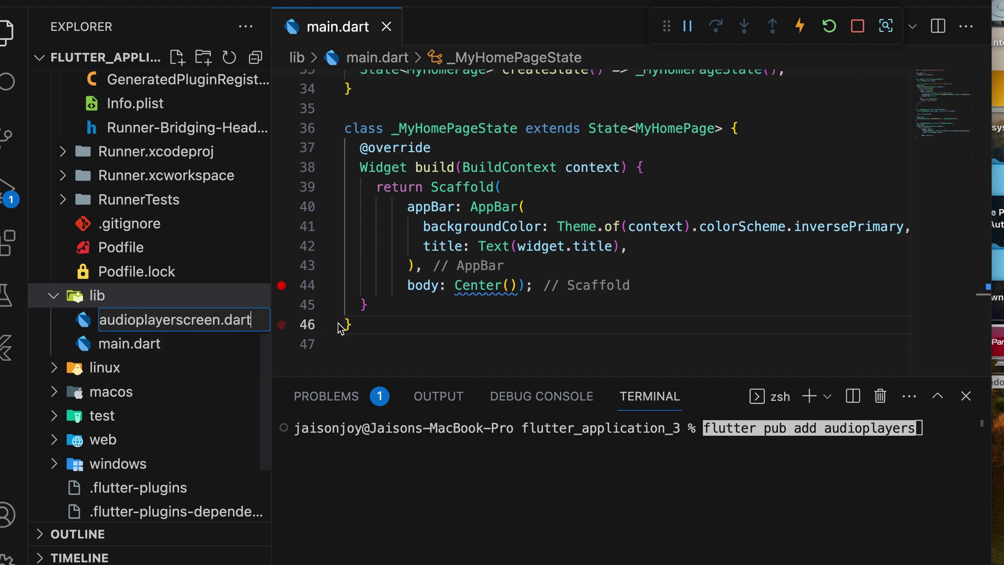
{"action": "key", "text": "Return"}
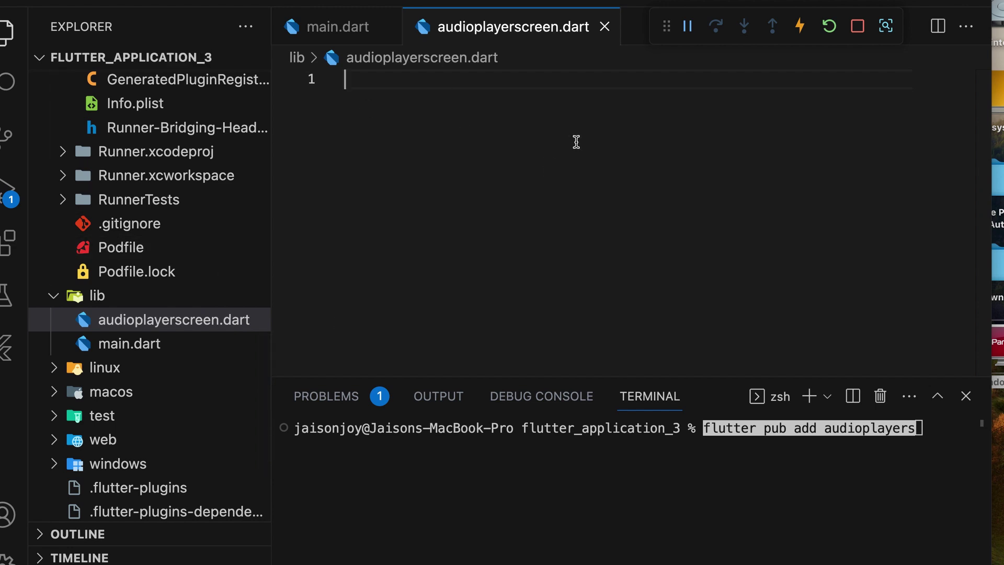
{"action": "type", "text": "st"}
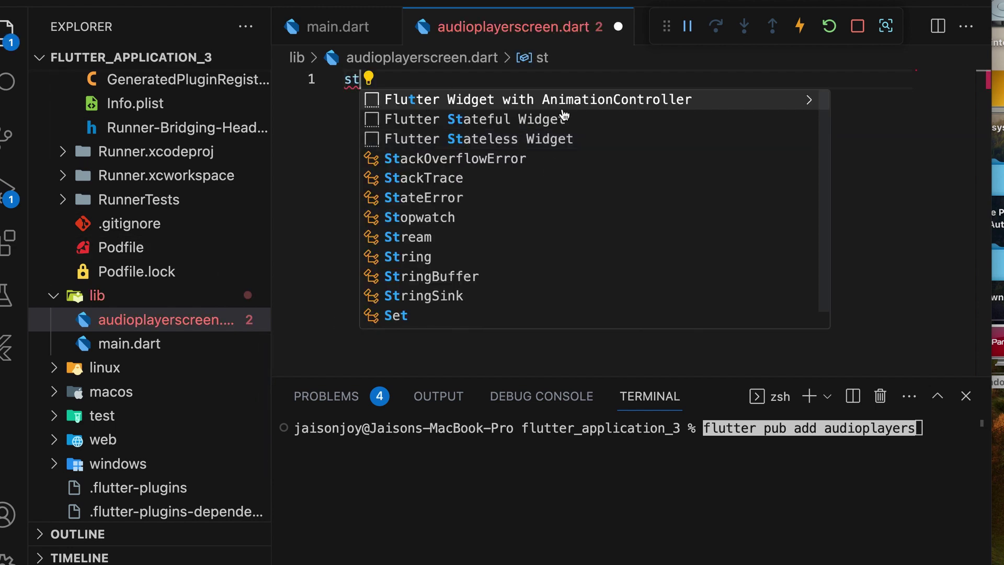
Step: Insert the stateful widget snippet renamed AudioPlayerScreen, and highlight the file_picker and audioplayers imports
{"action": "left_click", "coordinate": [550, 119]}
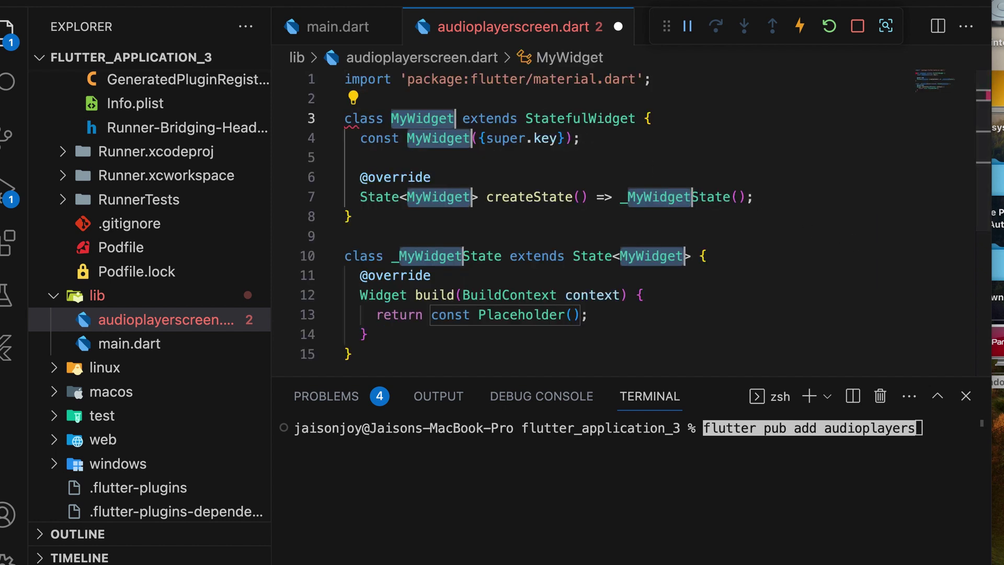
{"action": "type", "text": "Au"}
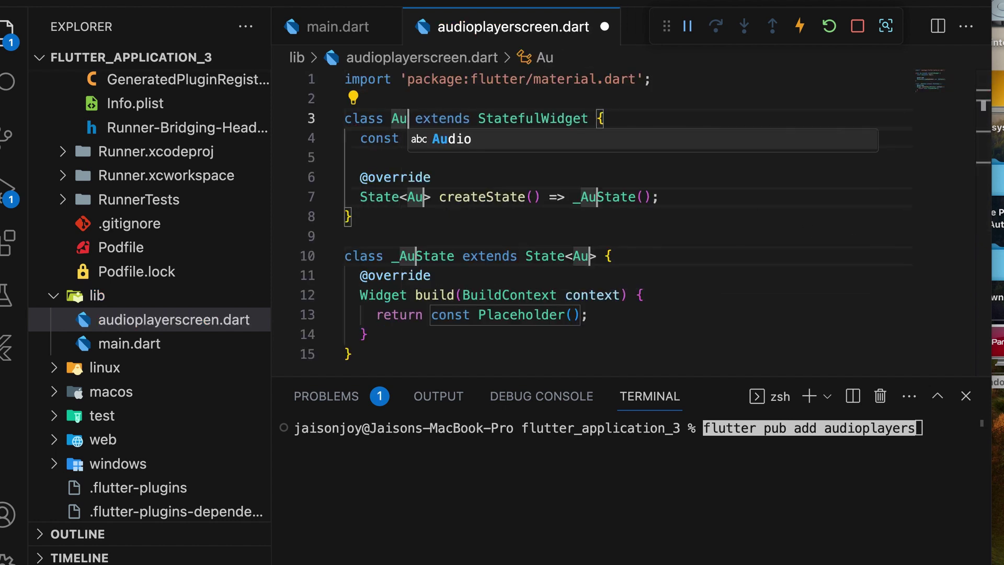
{"action": "type", "text": "dioPlay"}
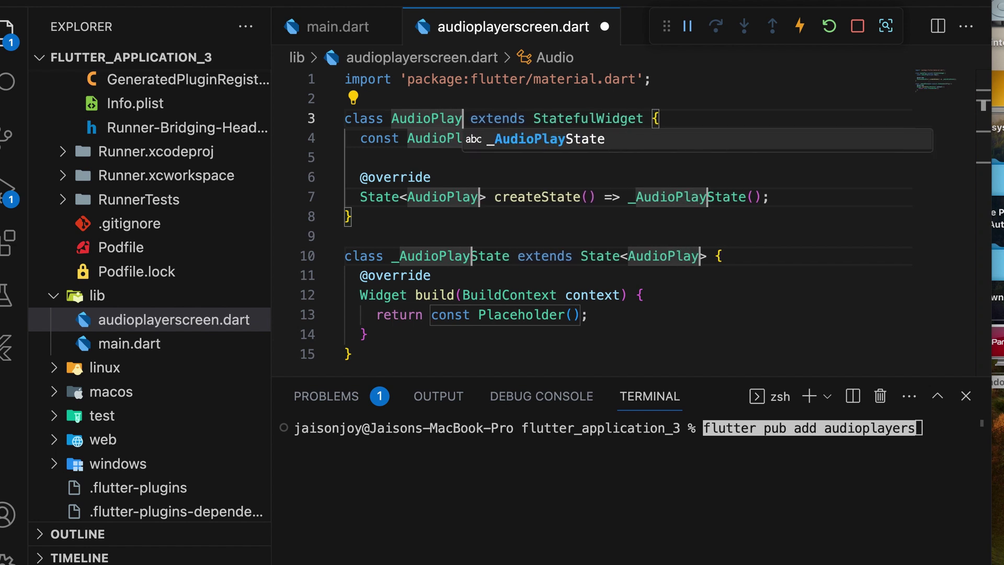
{"action": "type", "text": "erScreen"}
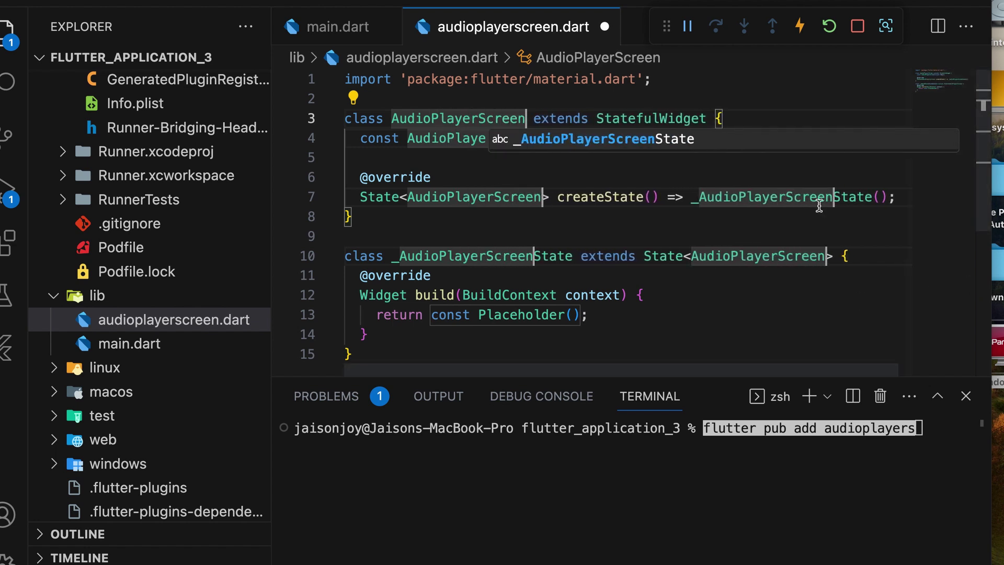
{"action": "left_click", "coordinate": [677, 77]}
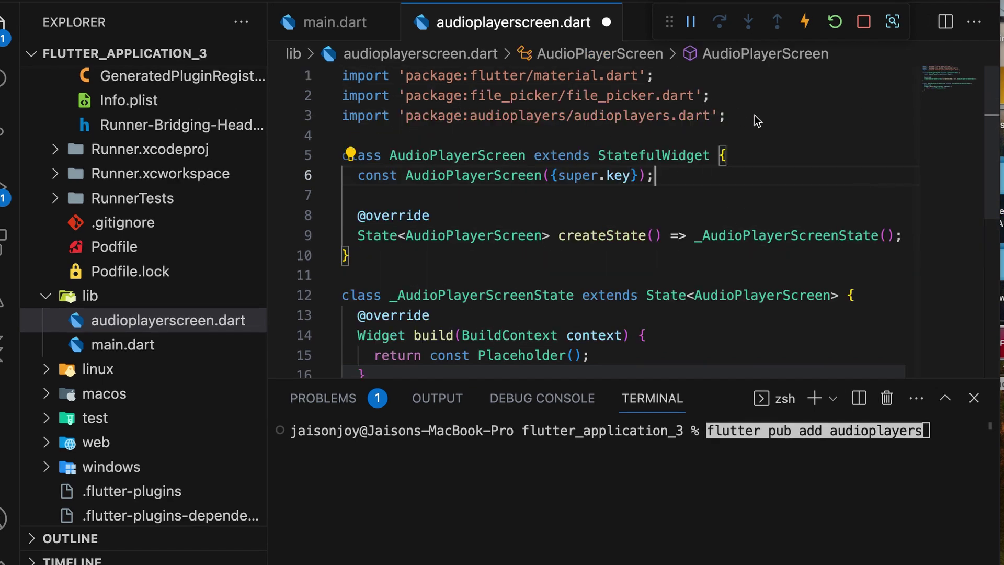
{"action": "left_click_drag", "start_coordinate": [730, 117], "coordinate": [336, 93]}
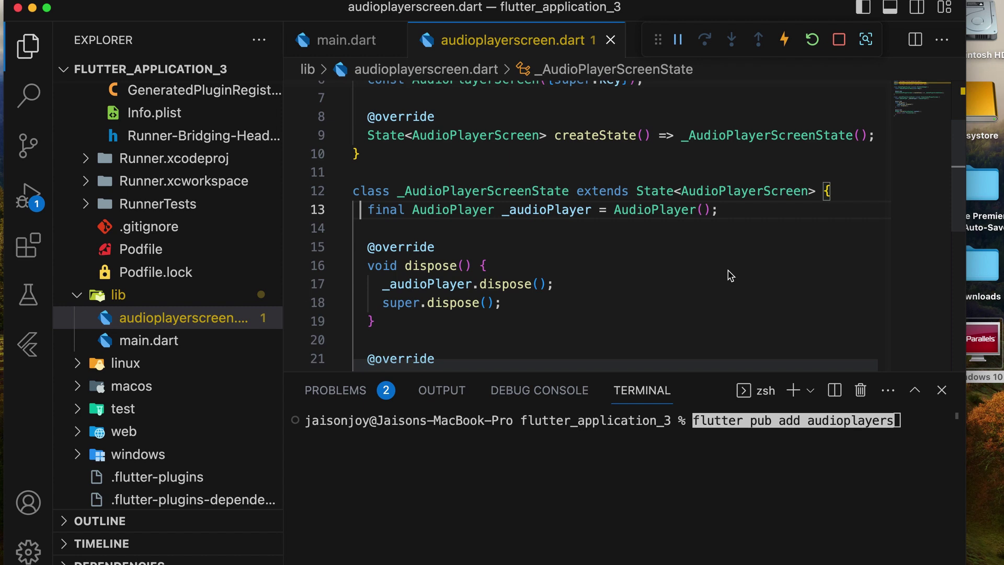
Step: Highlight the _audioPlayer field and the dispose method in the state class
{"action": "left_click", "coordinate": [724, 247]}
{"action": "left_click_drag", "start_coordinate": [720, 210], "coordinate": [350, 212]}
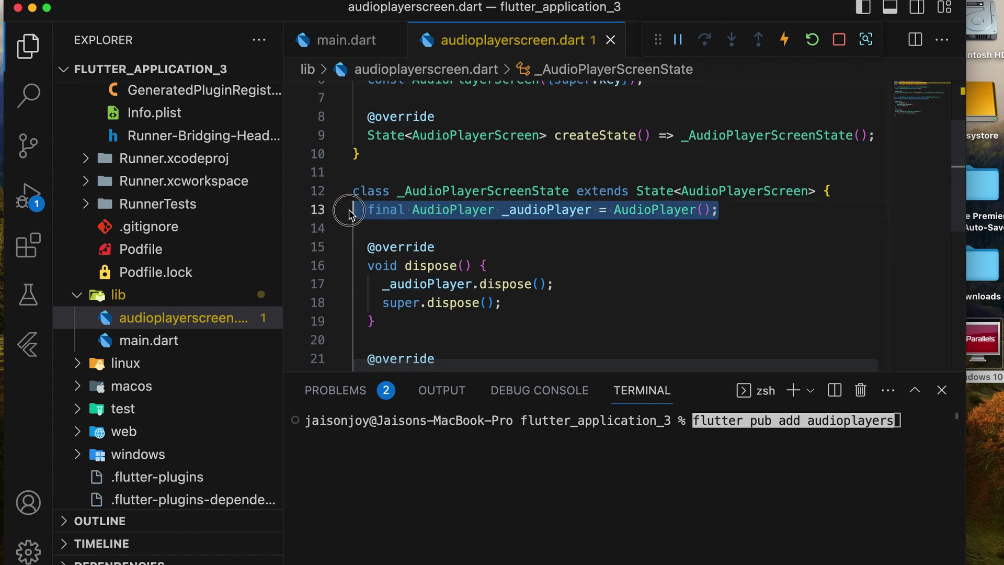
{"action": "left_click", "coordinate": [410, 329]}
{"action": "mouse_move", "coordinate": [377, 321]}
{"action": "left_mouse_down"}
{"action": "mouse_move", "coordinate": [336, 267]}
{"action": "mouse_move", "coordinate": [354, 248]}
{"action": "left_mouse_up"}
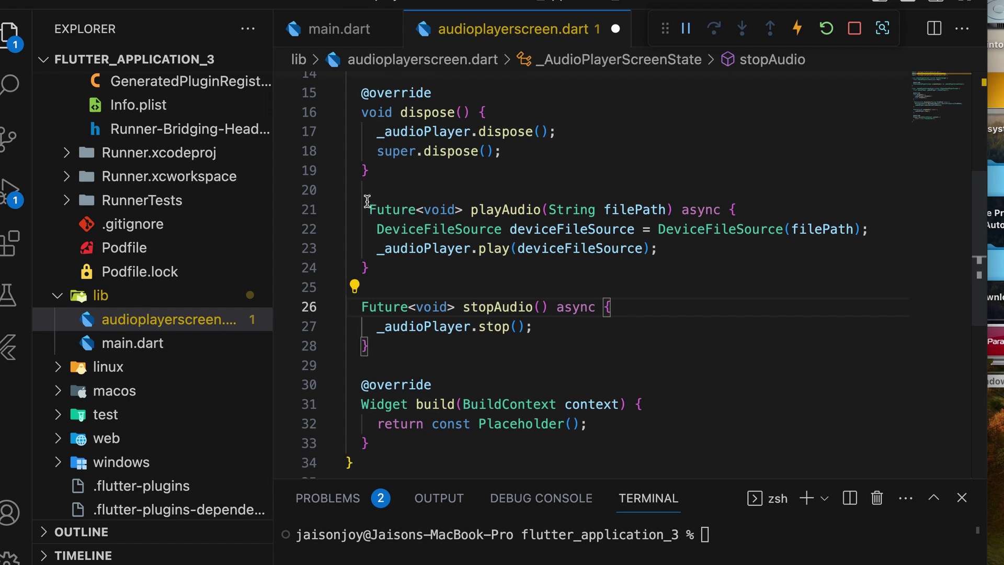
Step: Review playAudio's filePath, DeviceFileSource and play call, then select the stop call in stopAudio
{"action": "left_click", "coordinate": [783, 212]}
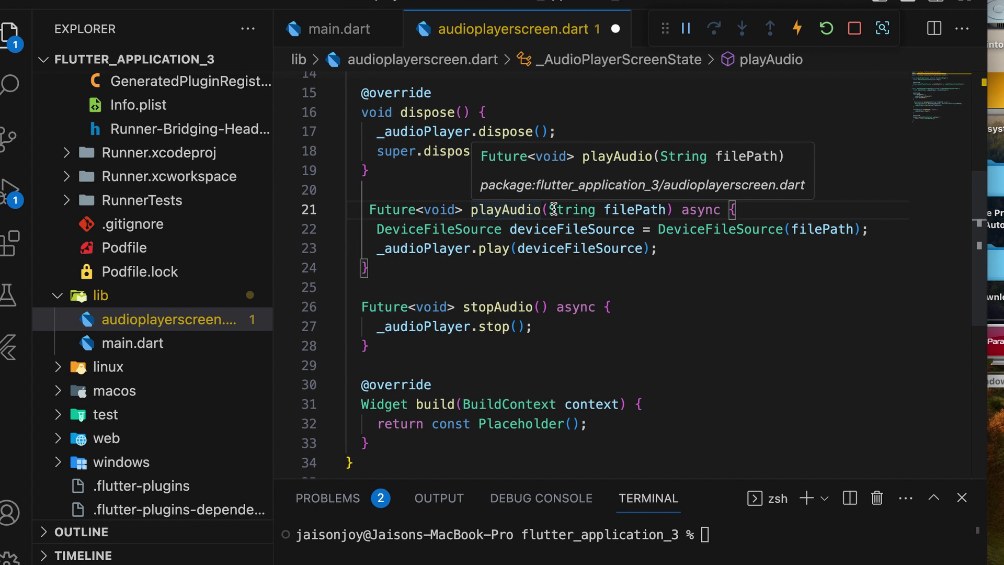
{"action": "left_click_drag", "start_coordinate": [550, 209], "coordinate": [666, 210]}
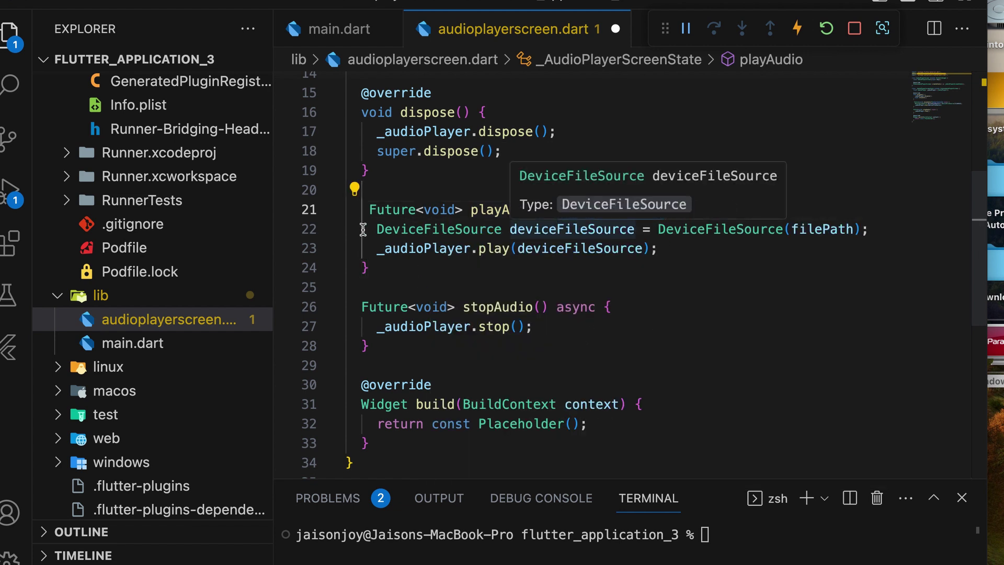
{"action": "mouse_move", "coordinate": [363, 230]}
{"action": "left_mouse_down"}
{"action": "mouse_move", "coordinate": [716, 238]}
{"action": "mouse_move", "coordinate": [869, 230]}
{"action": "left_mouse_up"}
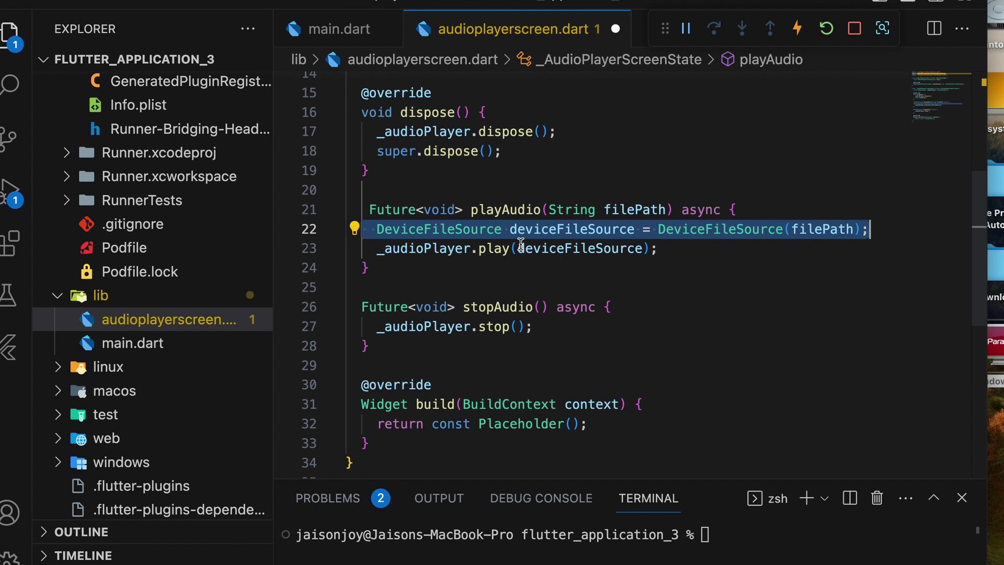
{"action": "left_click_drag", "start_coordinate": [516, 248], "coordinate": [643, 249]}
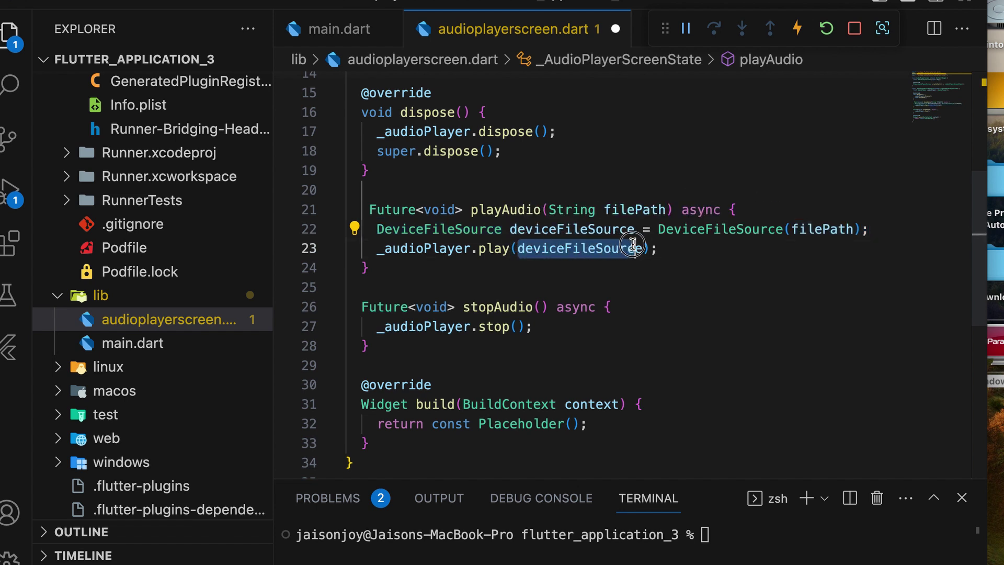
{"action": "left_click", "coordinate": [686, 250]}
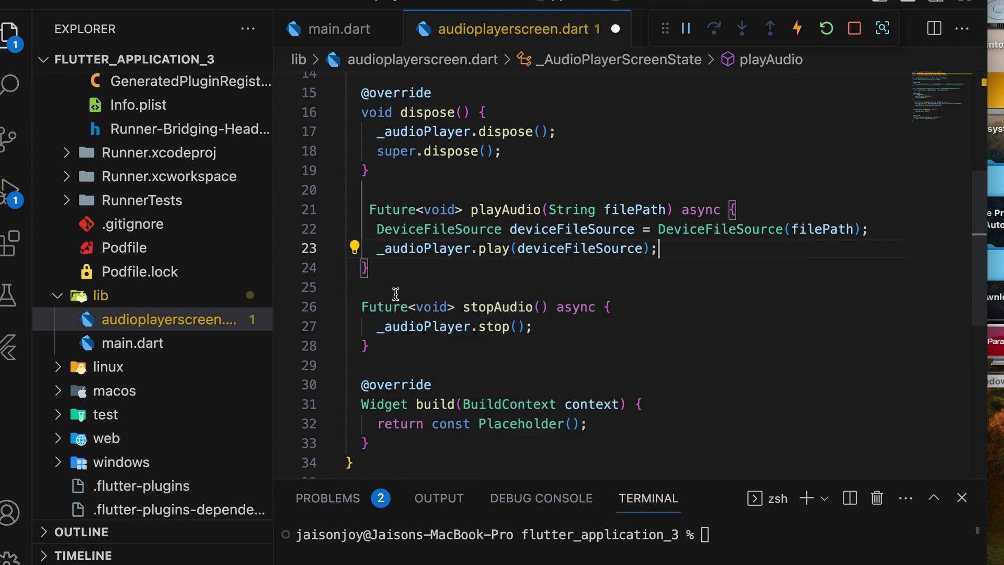
{"action": "left_click", "coordinate": [365, 287]}
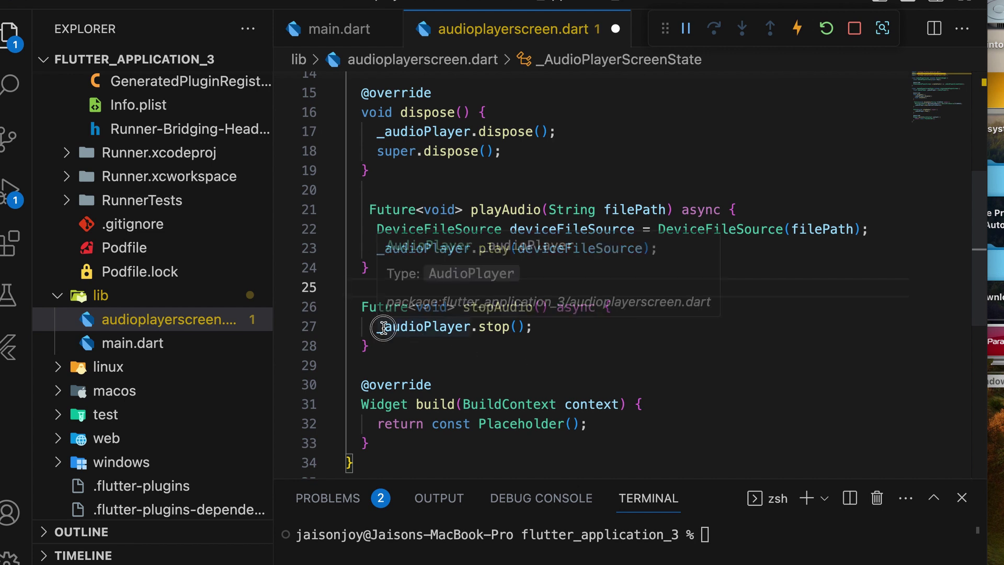
{"action": "left_click_drag", "start_coordinate": [379, 328], "coordinate": [542, 328]}
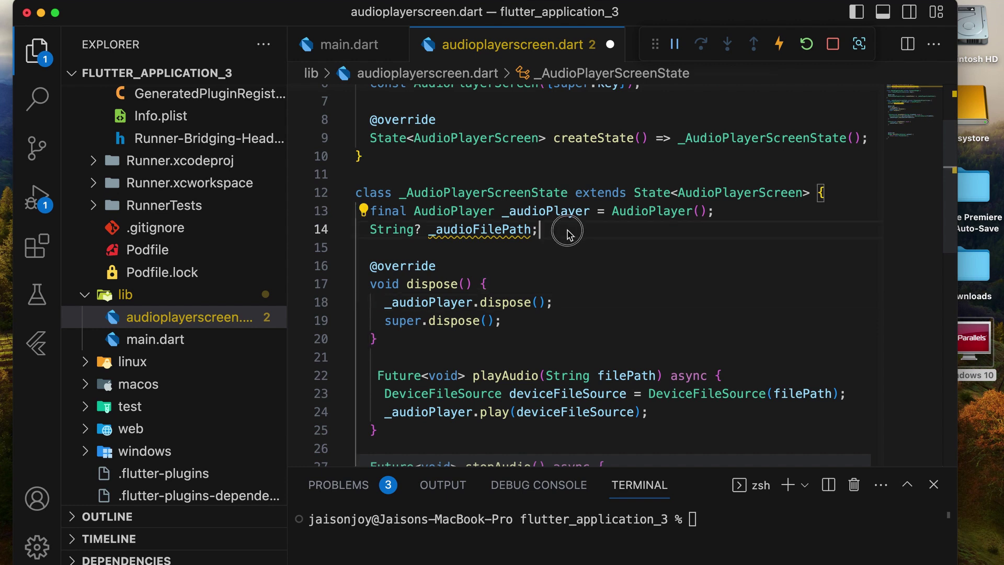
Step: Select, then deselect, the new _audioFilePath field declaration
{"action": "left_click_drag", "start_coordinate": [538, 229], "coordinate": [366, 229]}
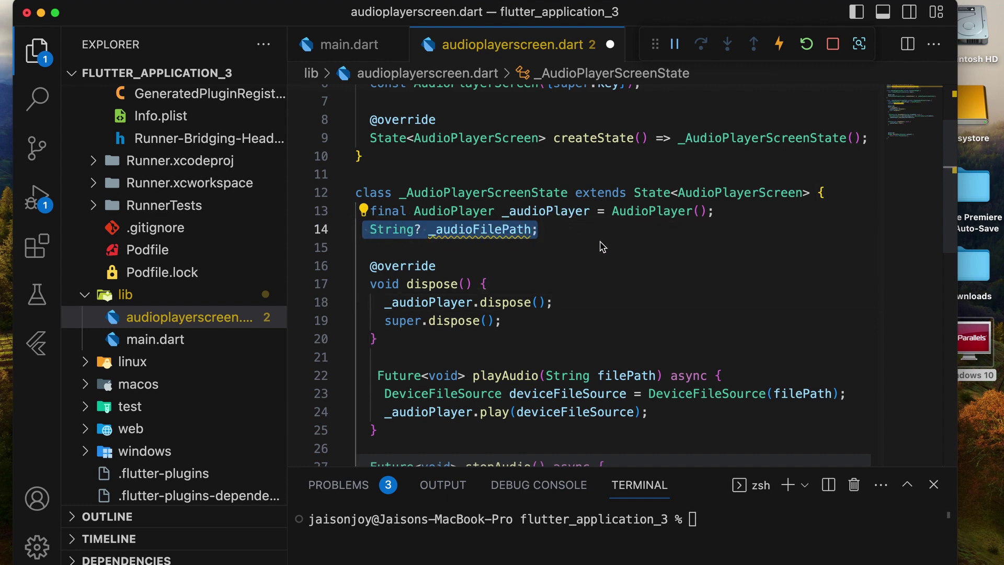
{"action": "left_click", "coordinate": [621, 232]}
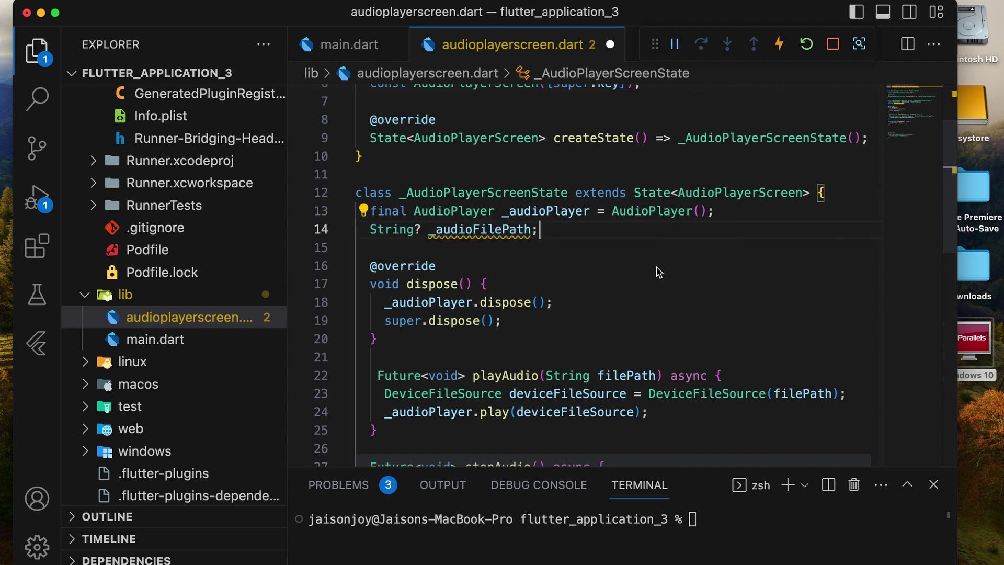
{"action": "scroll", "coordinate": [616, 241], "scroll_direction": "down", "scroll_amount": 6}
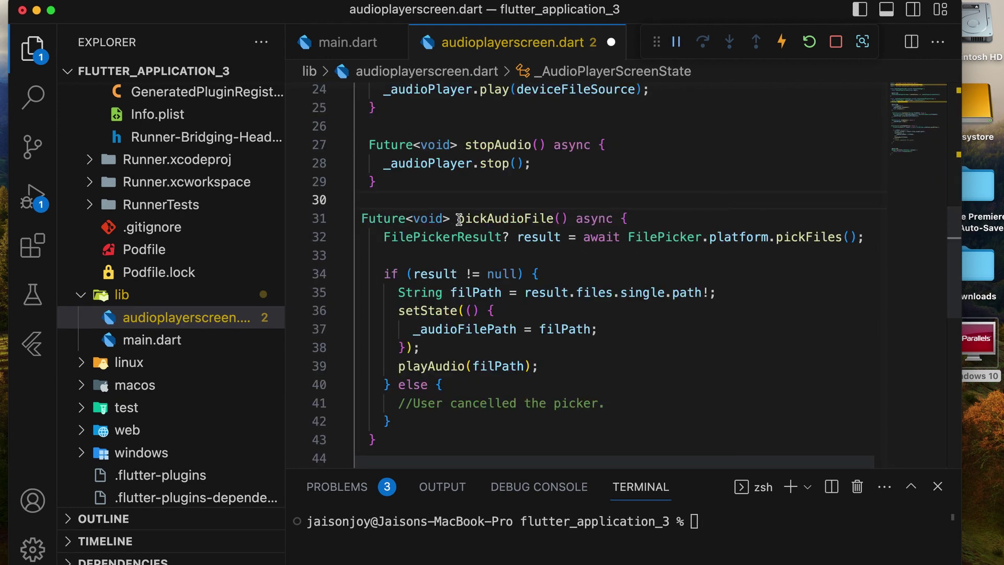
{"action": "mouse_move", "coordinate": [505, 219]}
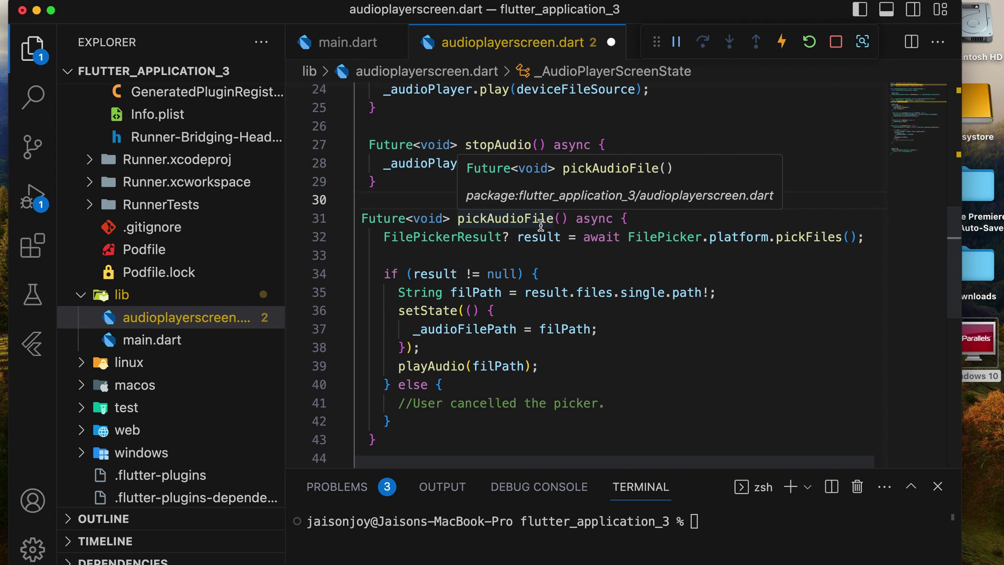
Step: Review pickAudioFile's result variable, null check, filPath storage and the playAudio(filPath) call
{"action": "left_click_drag", "start_coordinate": [369, 201], "coordinate": [483, 237]}
{"action": "left_click", "coordinate": [563, 257]}
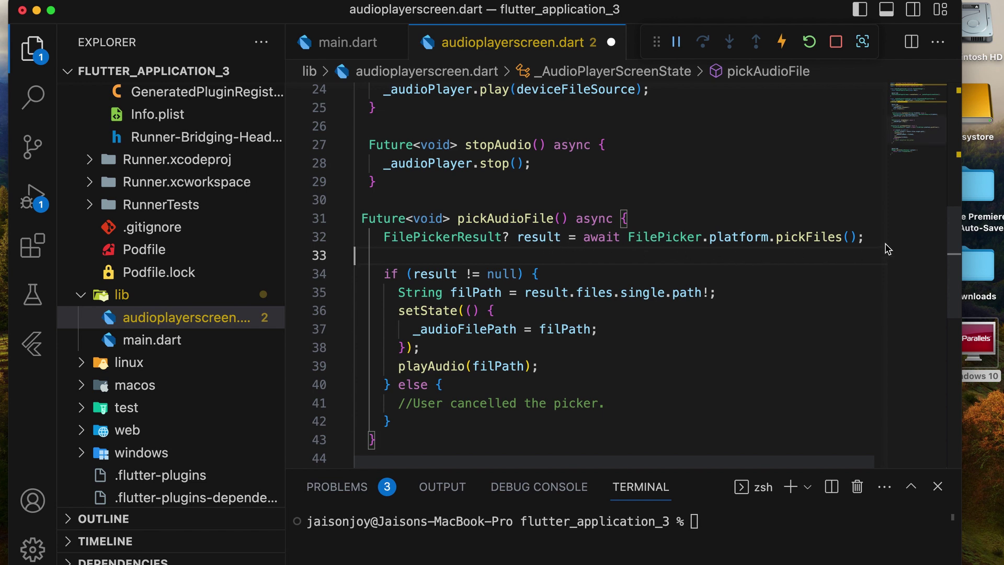
{"action": "left_click", "coordinate": [541, 237]}
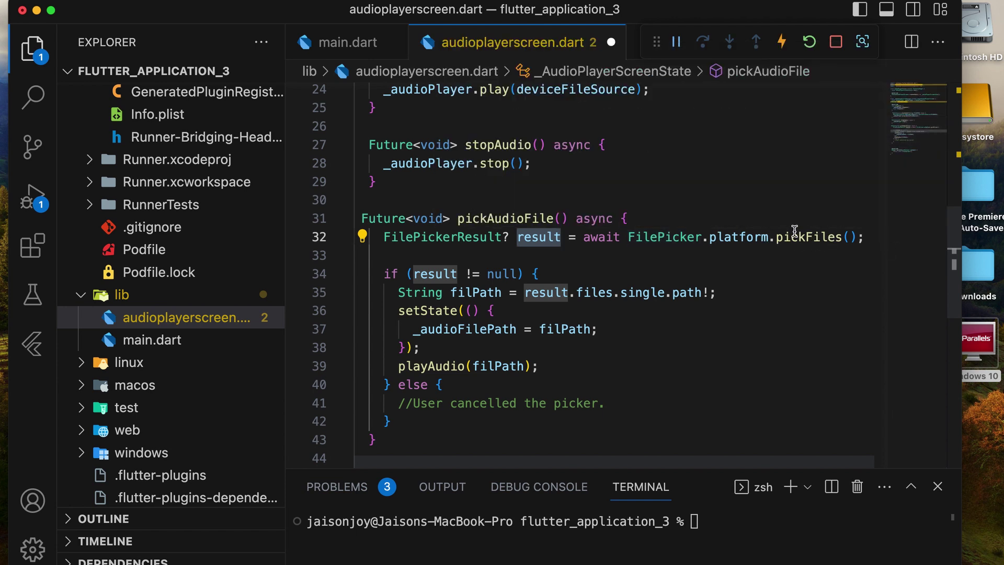
{"action": "left_click", "coordinate": [625, 274]}
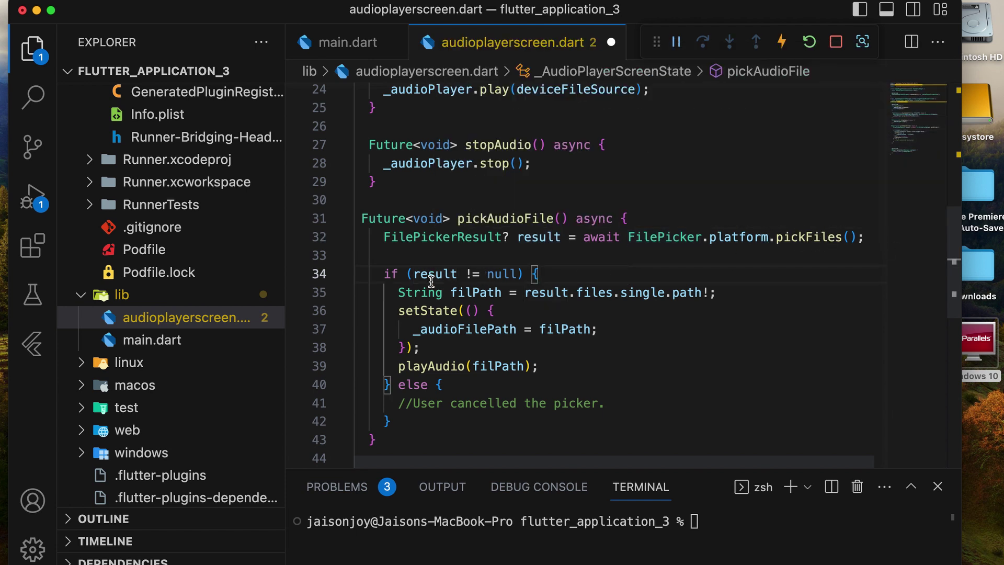
{"action": "left_click_drag", "start_coordinate": [451, 293], "coordinate": [501, 293]}
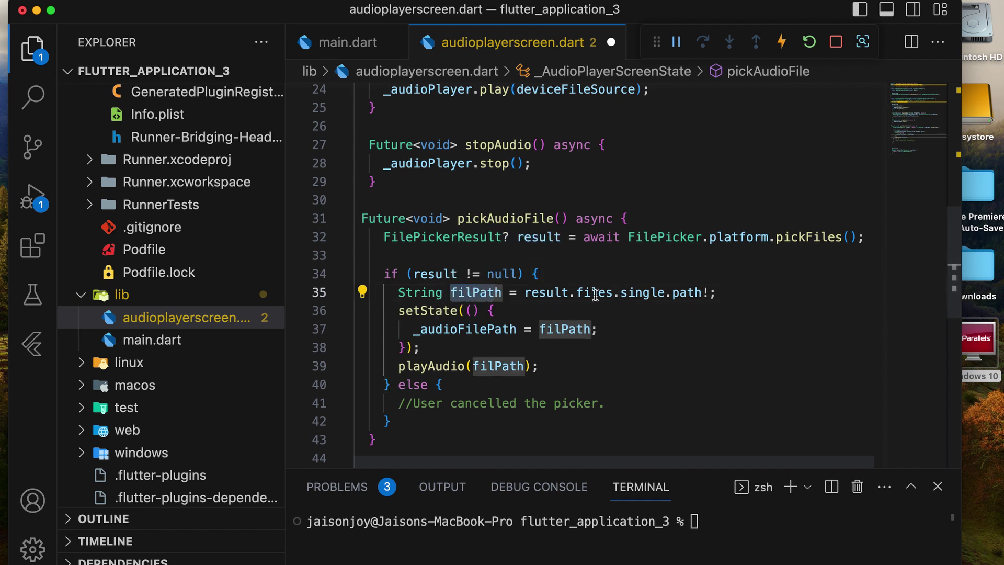
{"action": "left_click", "coordinate": [724, 292]}
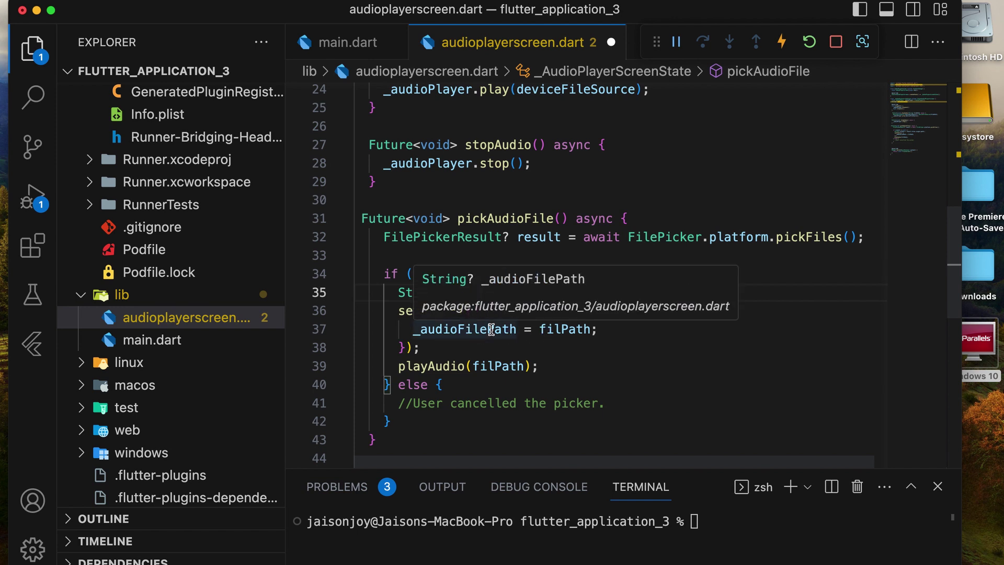
{"action": "left_click", "coordinate": [597, 330]}
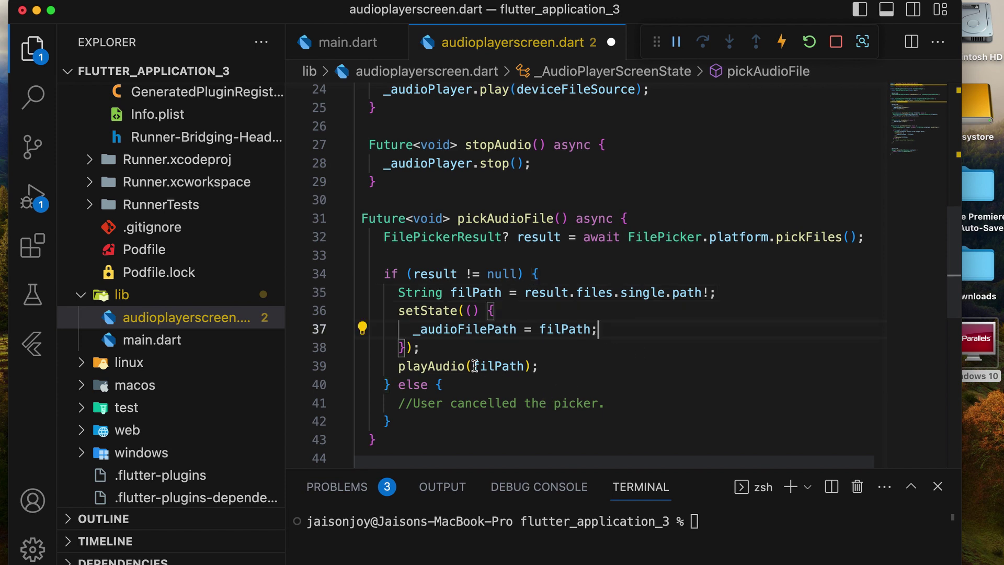
{"action": "left_click", "coordinate": [521, 365]}
{"action": "scroll", "coordinate": [516, 220], "scroll_direction": "up", "scroll_amount": 3}
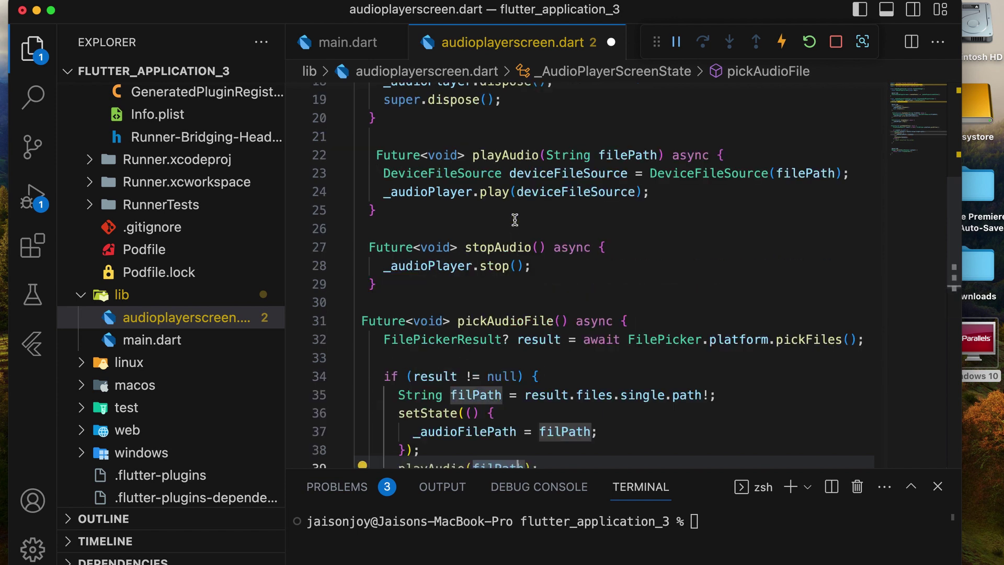
{"action": "scroll", "coordinate": [656, 401], "scroll_direction": "down", "scroll_amount": 3}
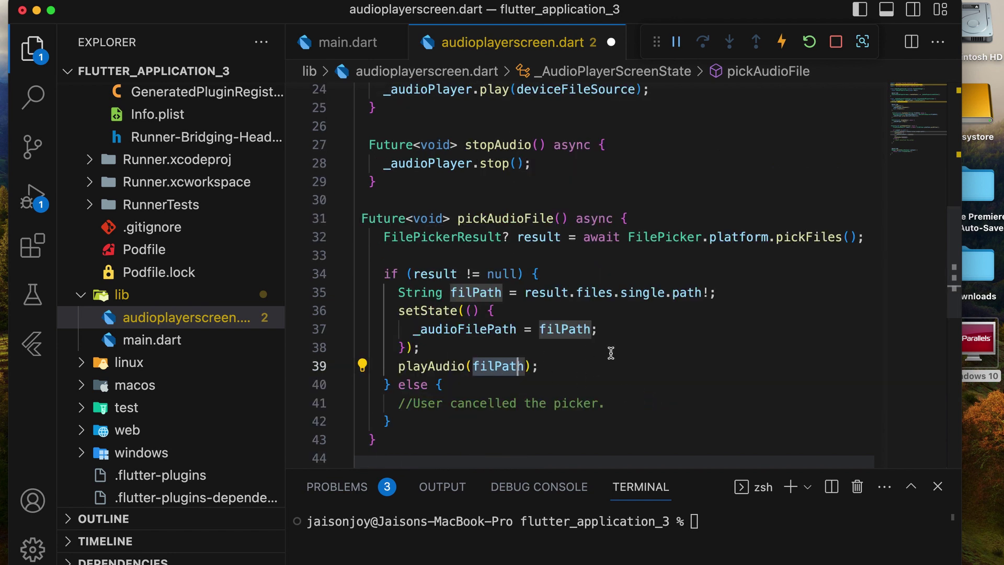
{"action": "scroll", "coordinate": [611, 376], "scroll_direction": "down", "scroll_amount": 3}
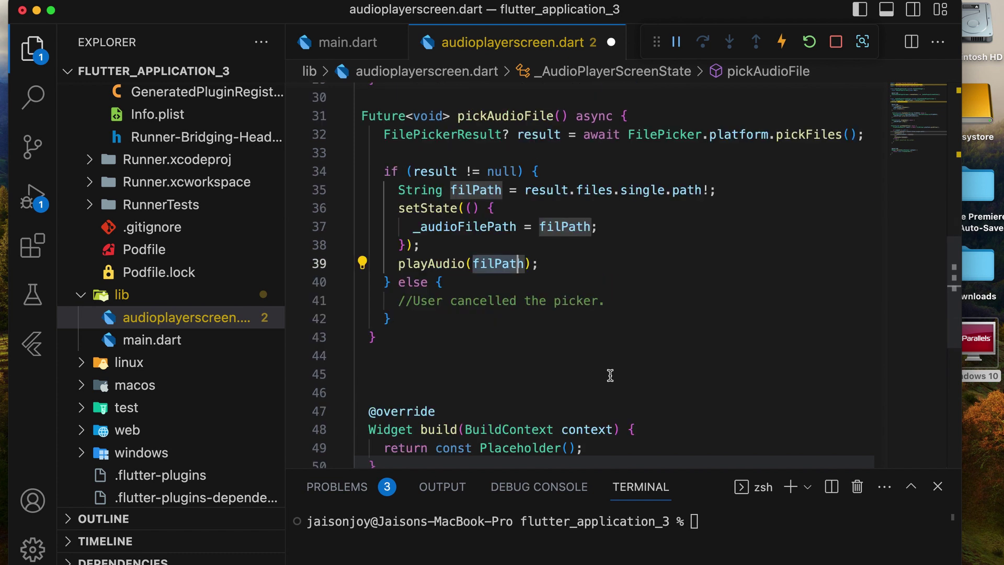
{"action": "scroll", "coordinate": [611, 376], "scroll_direction": "down", "scroll_amount": 3}
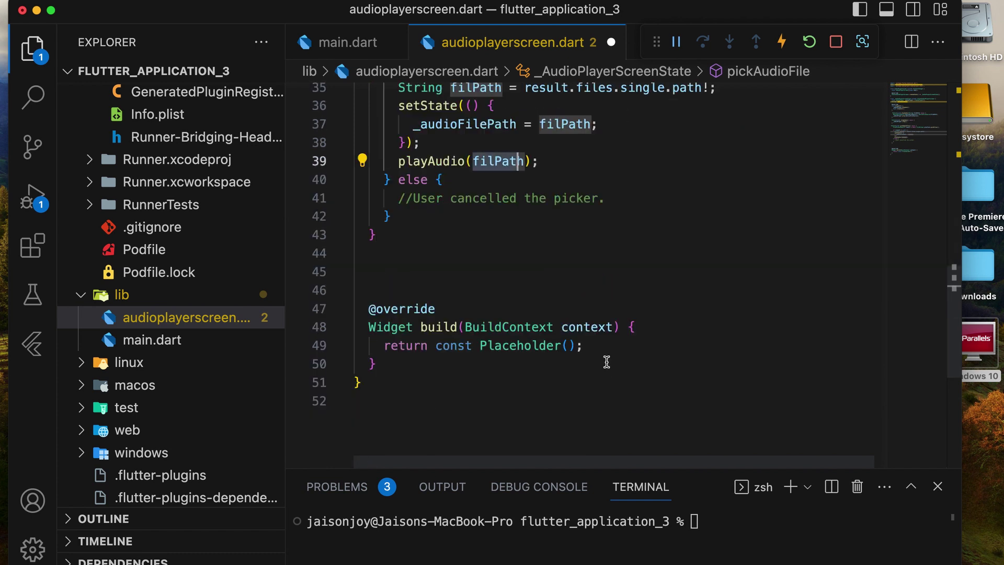
{"action": "scroll", "coordinate": [590, 301], "scroll_direction": "up", "scroll_amount": 3}
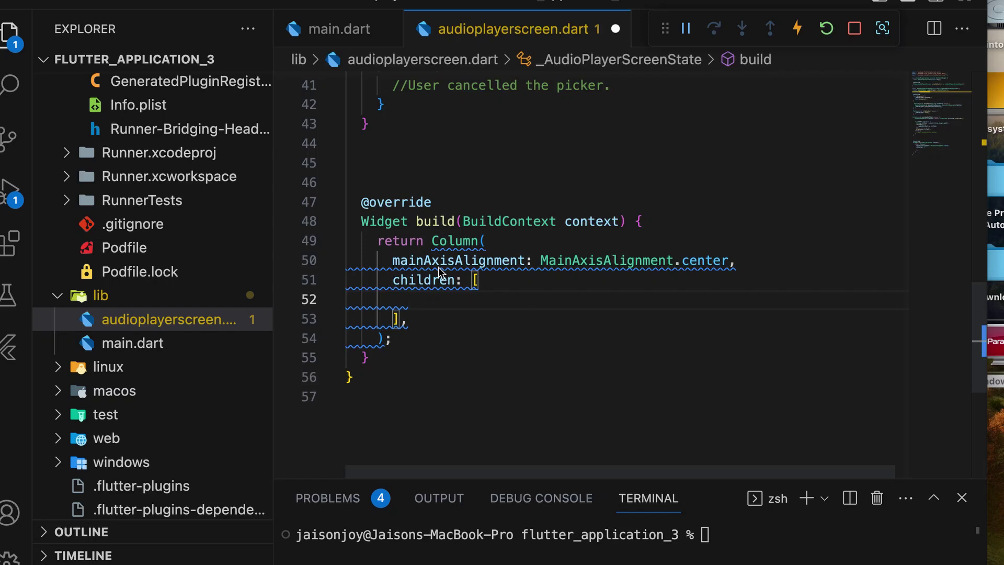
Step: Add content to the Column's empty children list and save to hot reload
{"action": "left_click", "coordinate": [440, 245]}
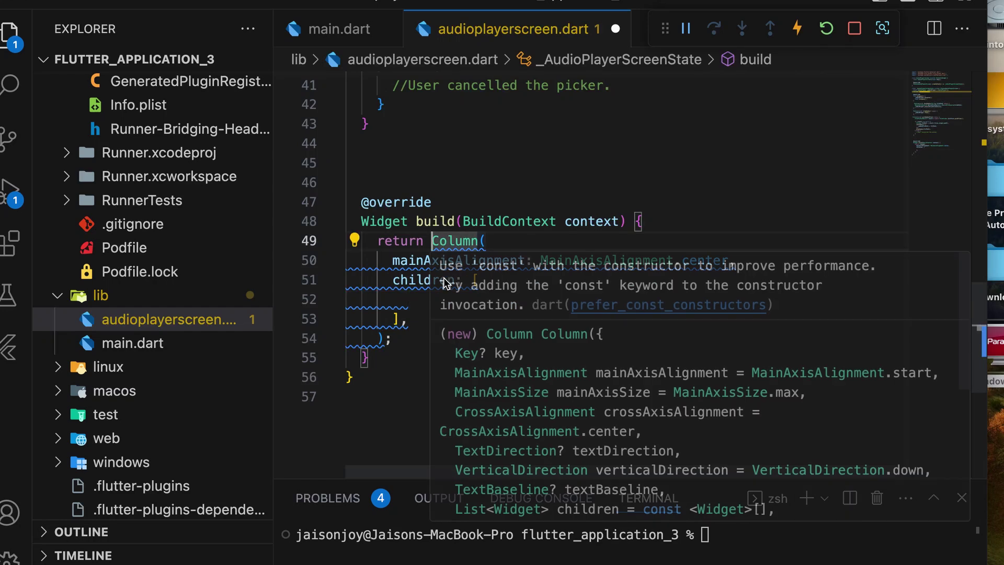
{"action": "left_click", "coordinate": [477, 283]}
{"action": "left_click", "coordinate": [477, 302]}
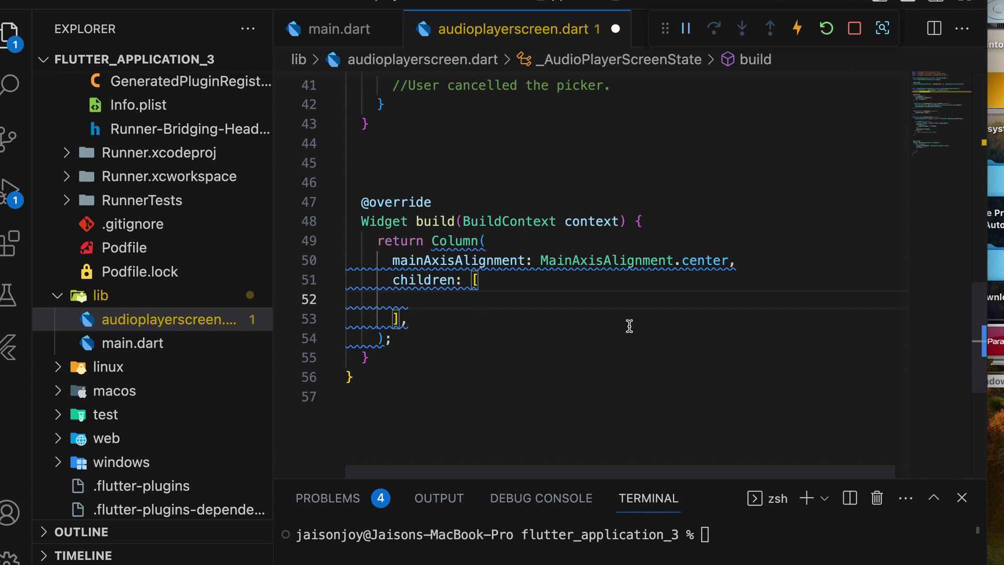
{"action": "key", "text": "super+s"}
{"action": "scroll", "coordinate": [732, 259], "scroll_direction": "down", "scroll_amount": 2}
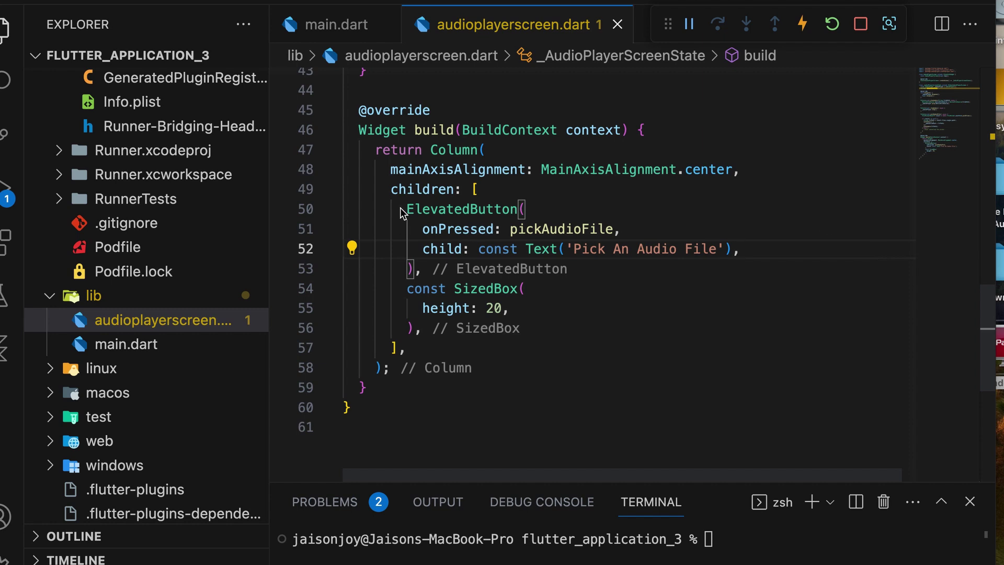
Step: Review the ElevatedButton and its pickAudioFile callback, edit after the label line, and save
{"action": "left_click_drag", "start_coordinate": [383, 209], "coordinate": [528, 209]}
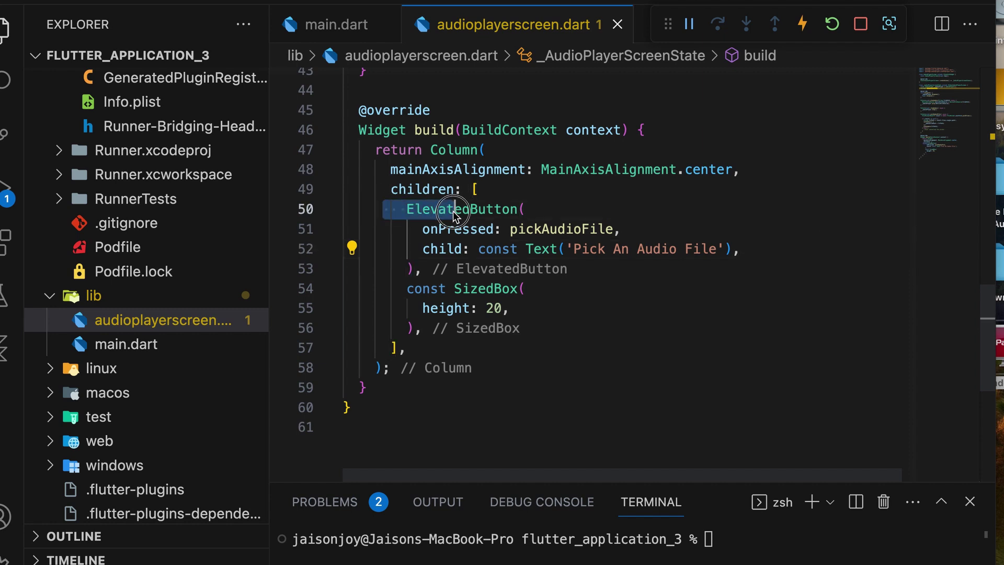
{"action": "double_click", "coordinate": [579, 230]}
{"action": "scroll", "coordinate": [565, 208], "scroll_direction": "up", "scroll_amount": 6}
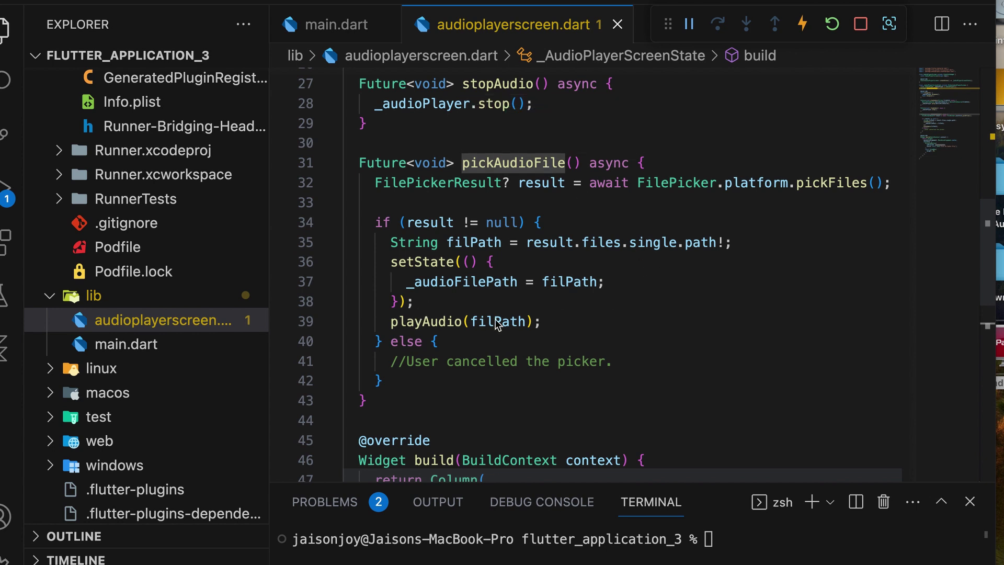
{"action": "scroll", "coordinate": [699, 314], "scroll_direction": "down", "scroll_amount": 7}
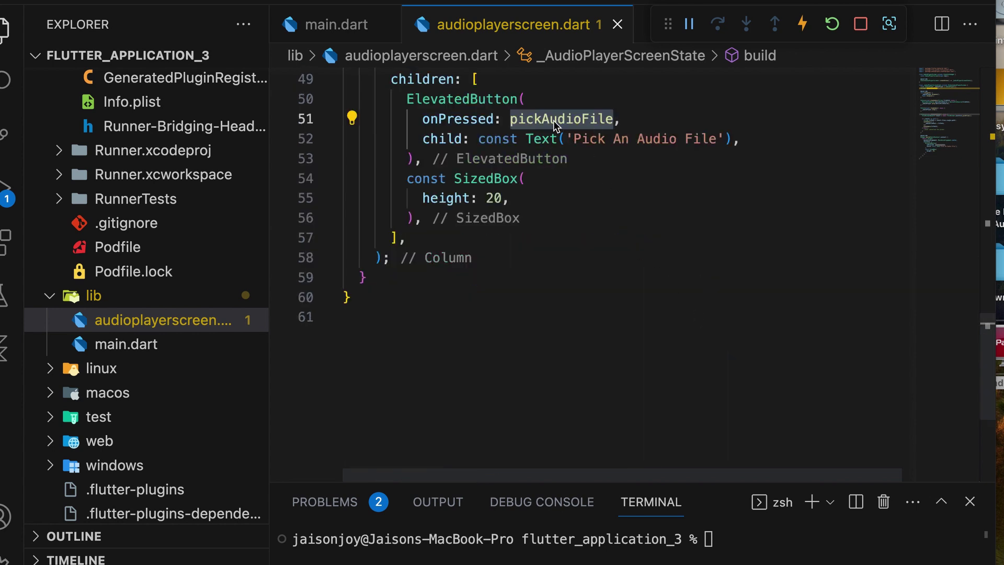
{"action": "left_click", "coordinate": [761, 139]}
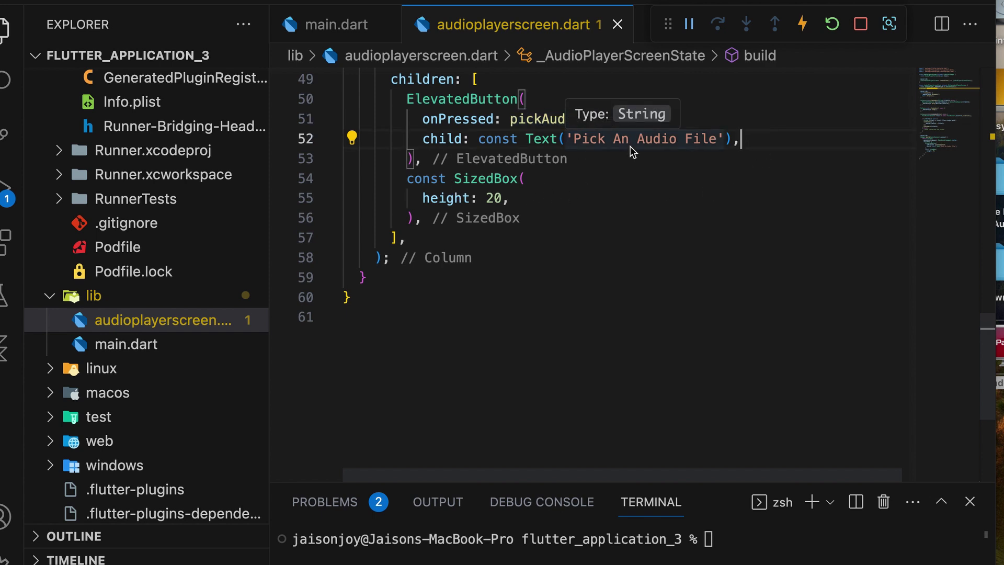
{"action": "key", "text": "super+s"}
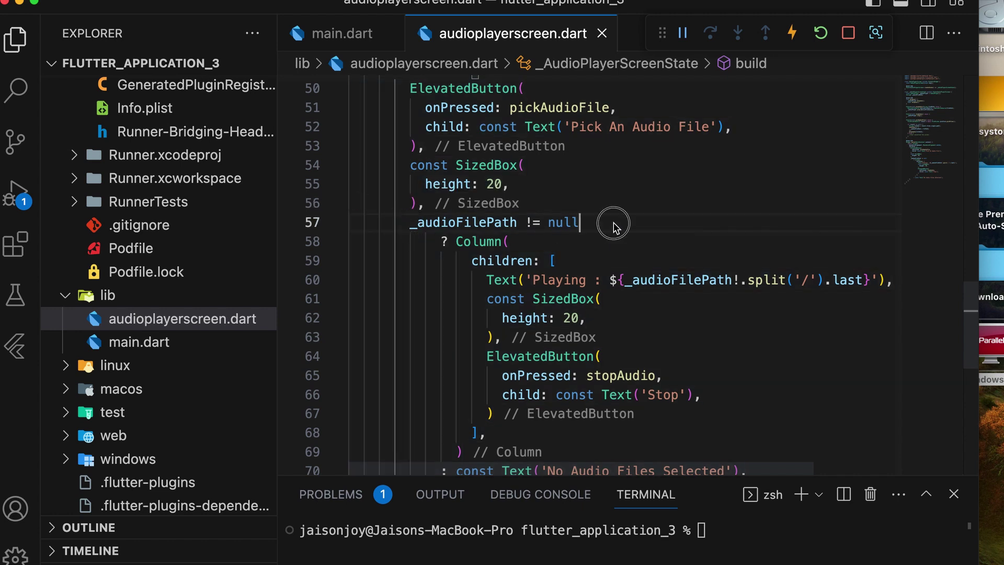
{"action": "left_click_drag", "start_coordinate": [581, 224], "coordinate": [384, 227]}
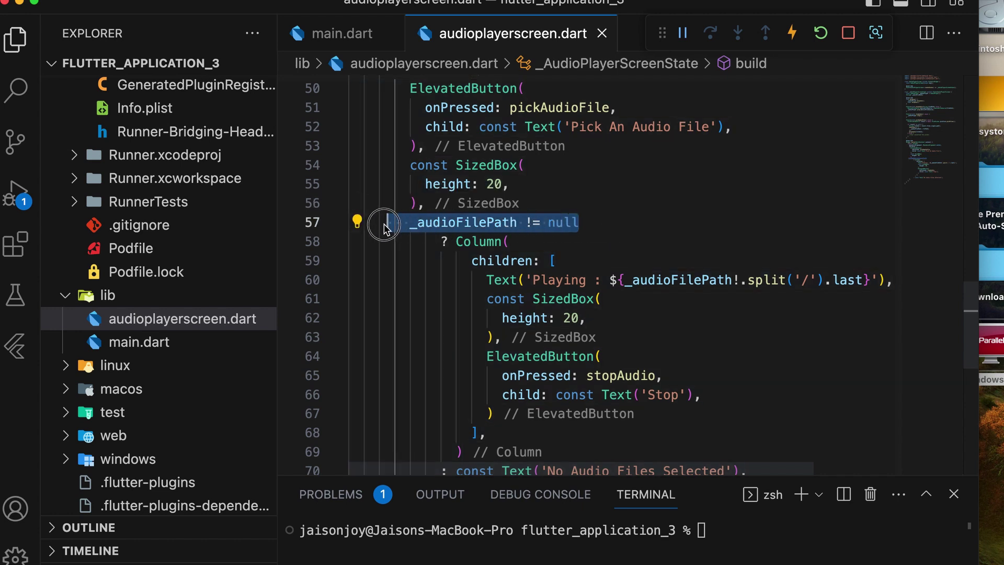
{"action": "scroll", "coordinate": [627, 270], "scroll_direction": "down", "scroll_amount": 2}
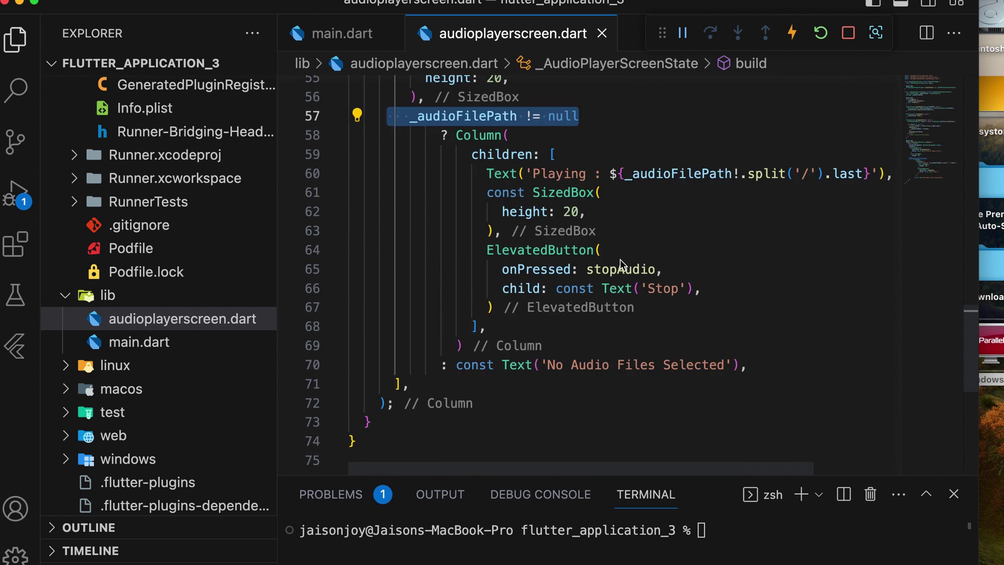
{"action": "double_click", "coordinate": [444, 136]}
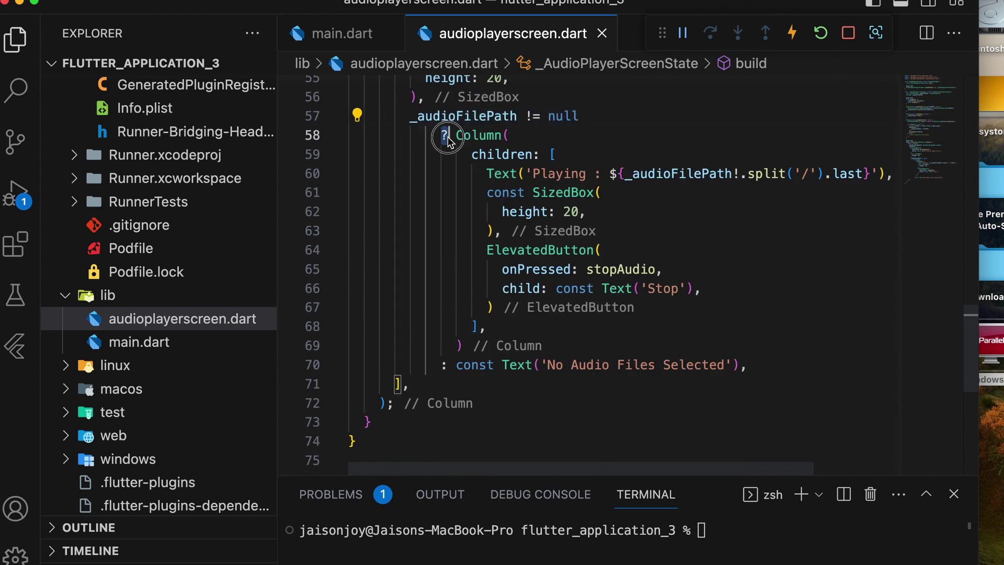
{"action": "left_click", "coordinate": [451, 365], "text": "shift"}
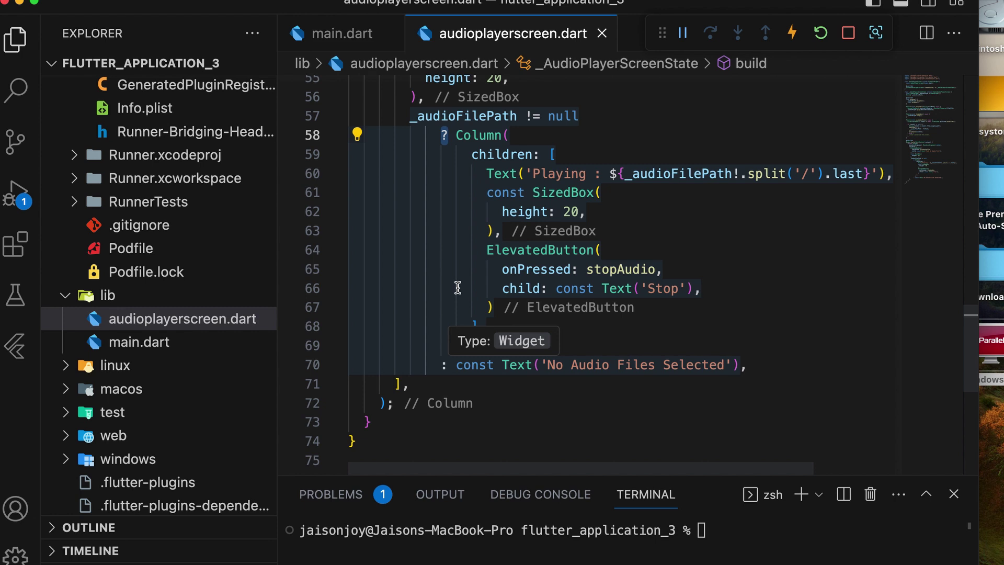
{"action": "left_click", "coordinate": [550, 155]}
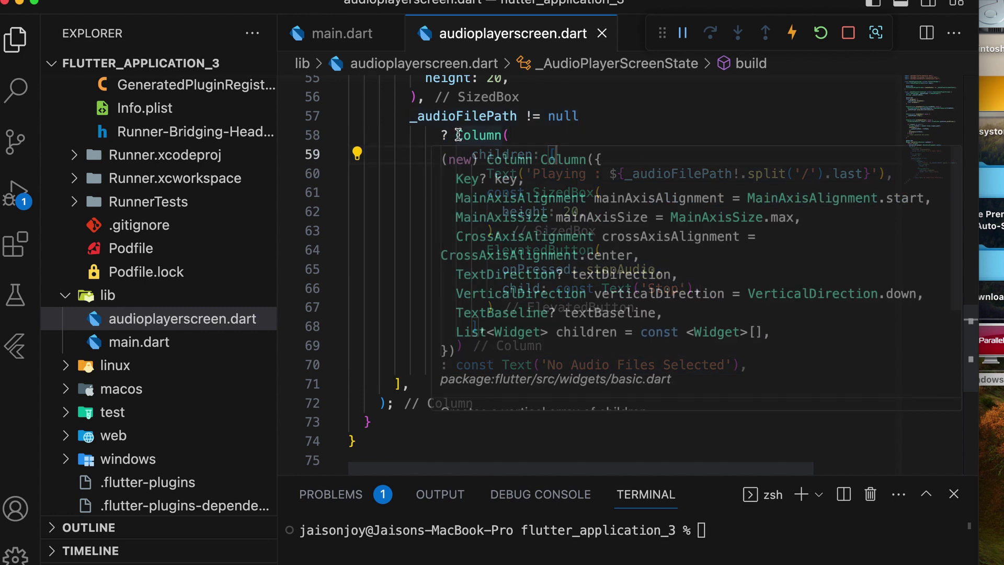
{"action": "mouse_move", "coordinate": [457, 135]}
{"action": "left_mouse_down"}
{"action": "mouse_move", "coordinate": [508, 258]}
{"action": "mouse_move", "coordinate": [464, 345]}
{"action": "left_mouse_up"}
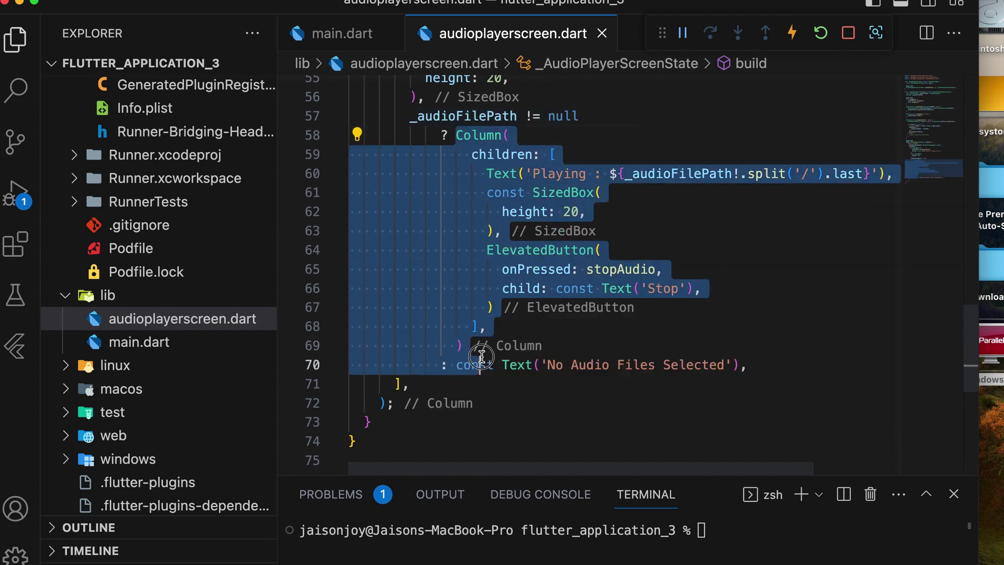
{"action": "left_click", "coordinate": [691, 233]}
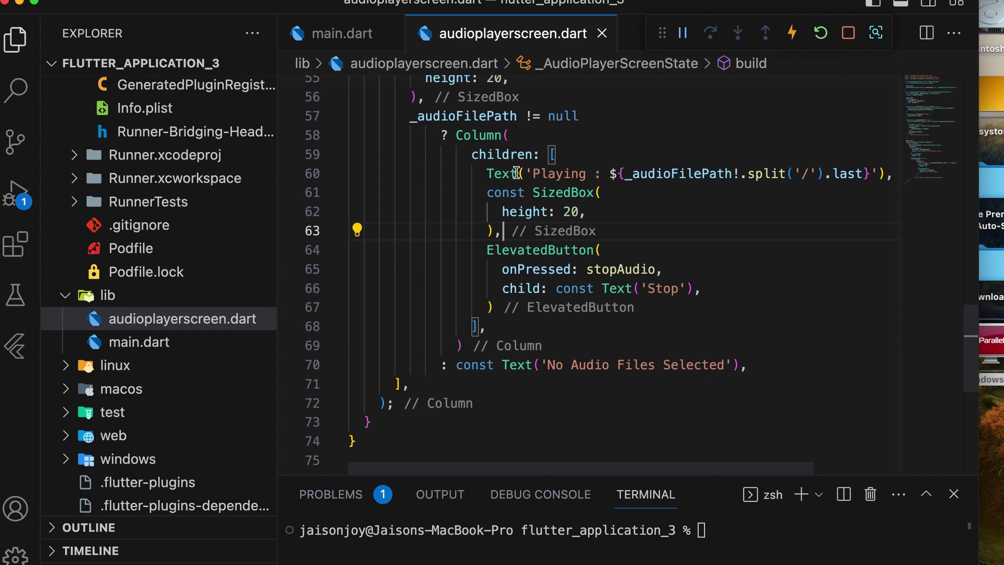
{"action": "left_click", "coordinate": [554, 155]}
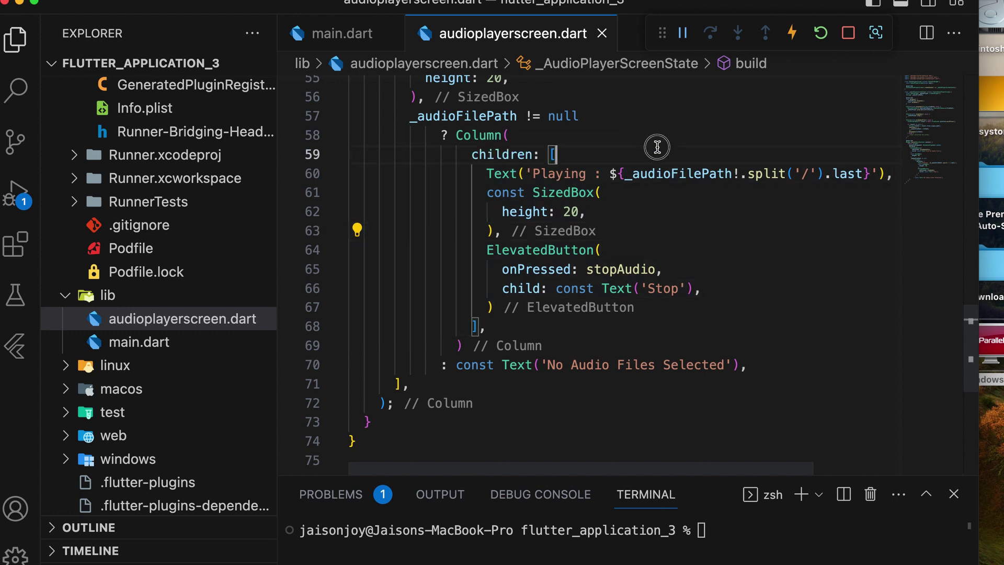
{"action": "mouse_move", "coordinate": [482, 174]}
{"action": "left_mouse_down"}
{"action": "mouse_move", "coordinate": [760, 188]}
{"action": "mouse_move", "coordinate": [895, 173]}
{"action": "left_mouse_up"}
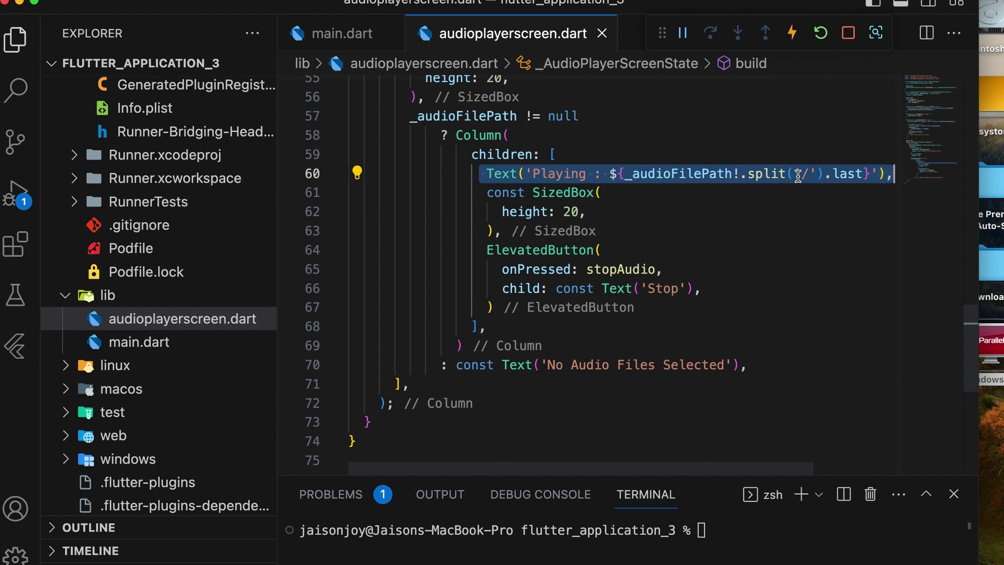
{"action": "left_click", "coordinate": [504, 231]}
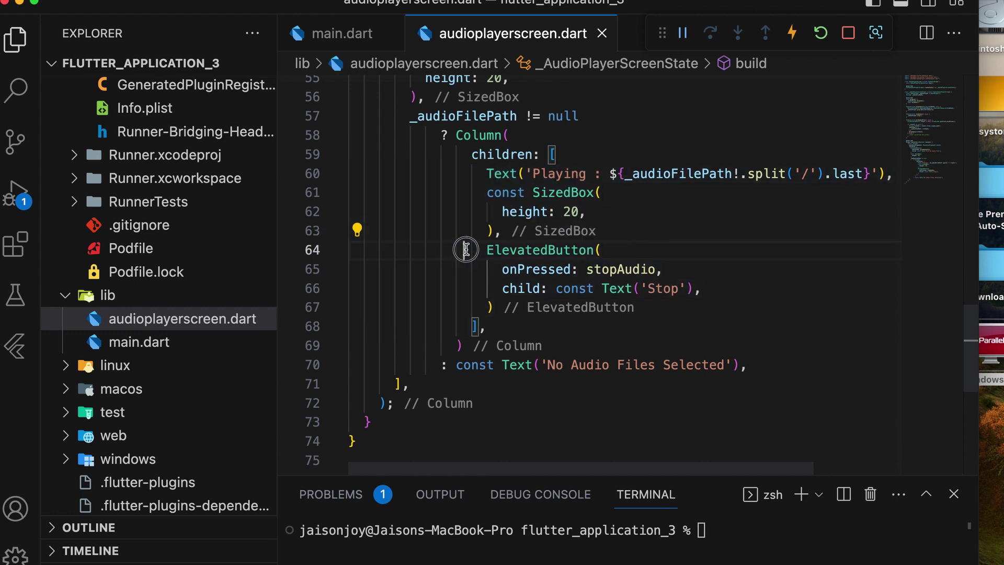
{"action": "left_click_drag", "start_coordinate": [486, 249], "coordinate": [719, 311]}
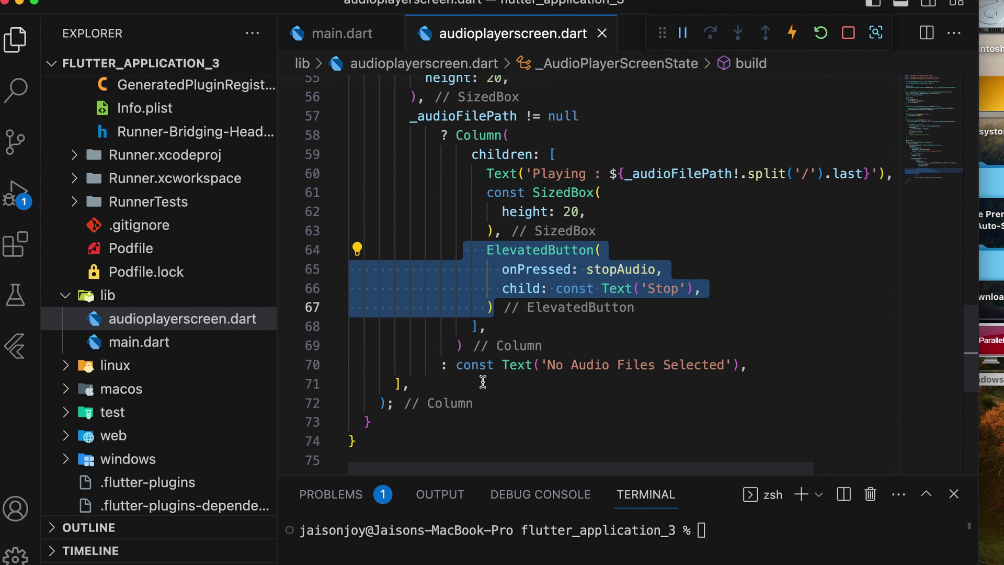
{"action": "mouse_move", "coordinate": [517, 365]}
{"action": "left_click", "coordinate": [457, 364]}
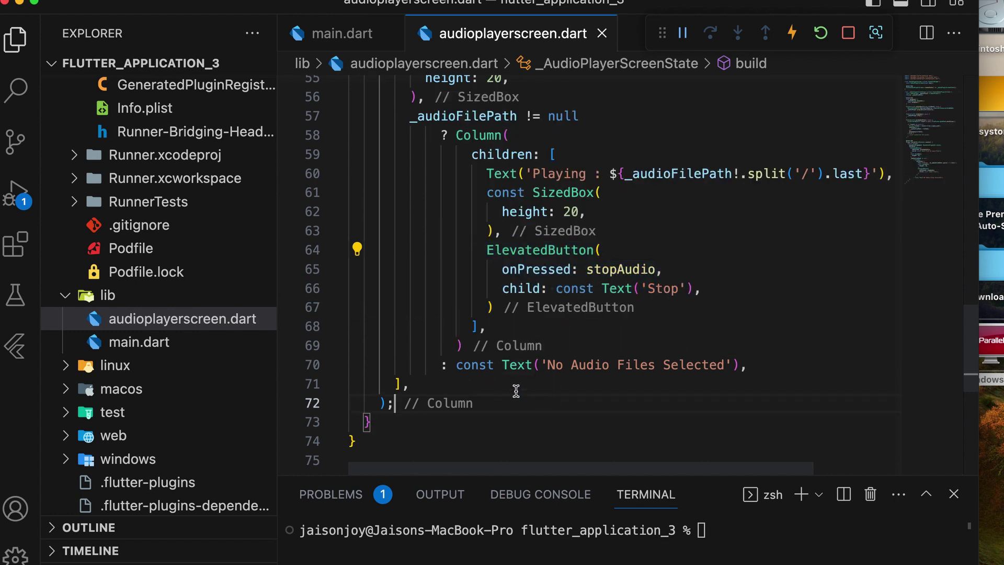
{"action": "left_click_drag", "start_coordinate": [456, 365], "coordinate": [752, 366]}
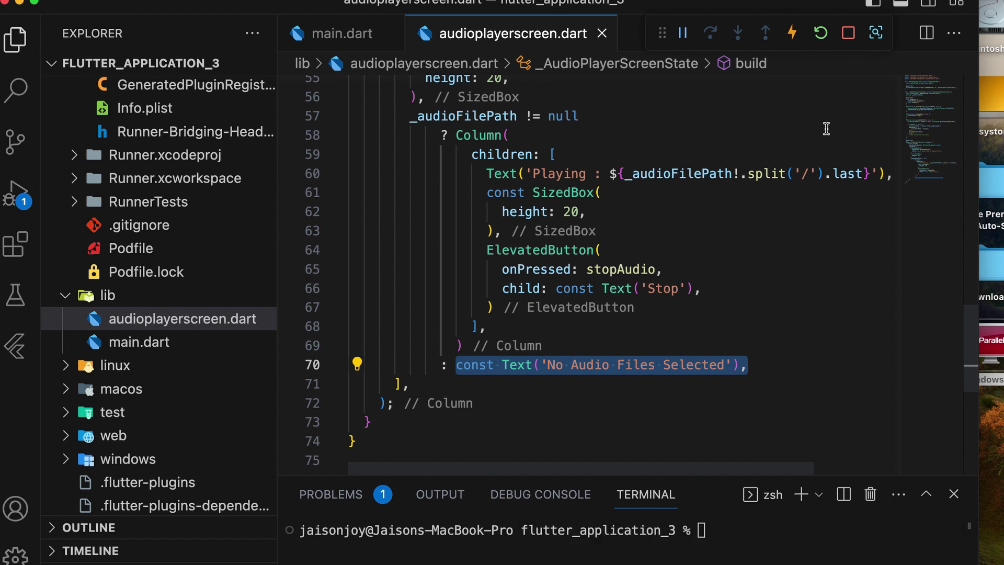
{"action": "scroll", "coordinate": [620, 395], "scroll_direction": "up", "scroll_amount": 3}
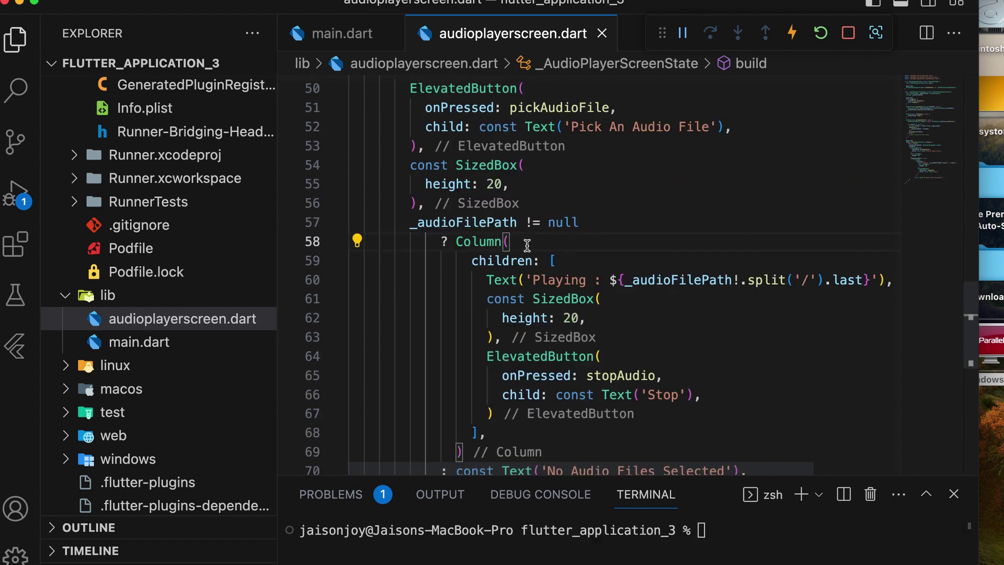
Step: In main.dart, insert AudioPlayerScreen as the child of Center
{"action": "left_click", "coordinate": [348, 41]}
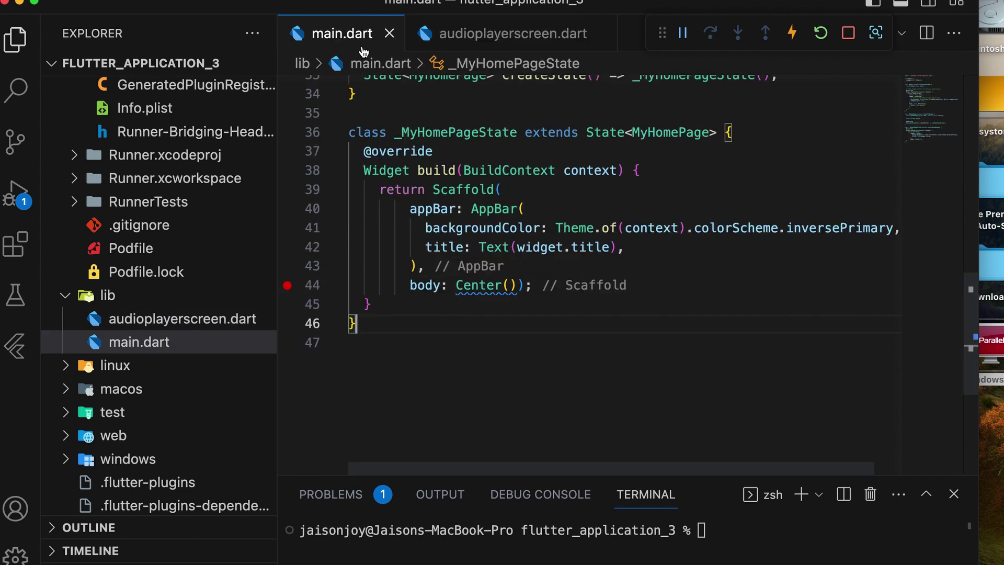
{"action": "left_click", "coordinate": [512, 285]}
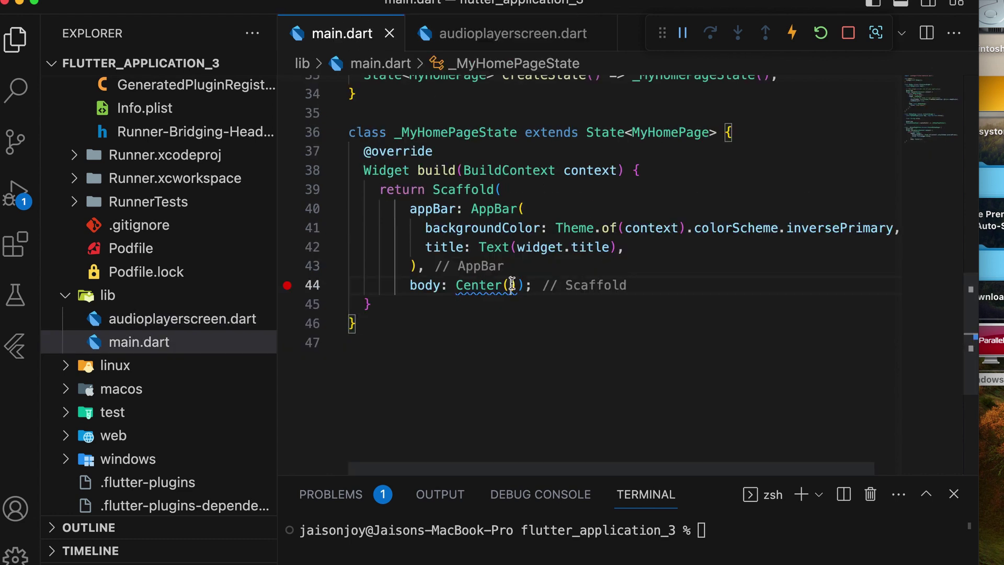
{"action": "key", "text": "Return"}
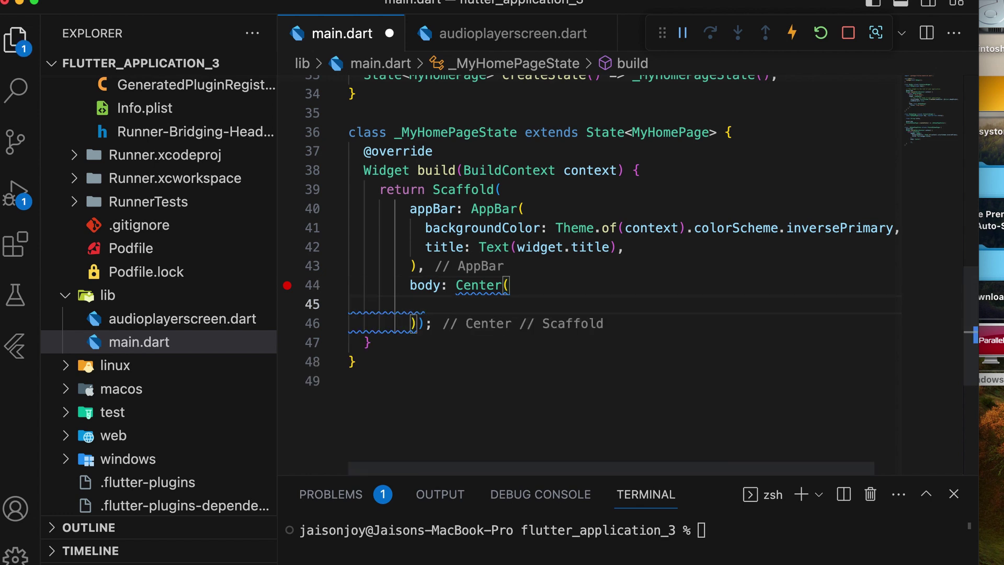
{"action": "type", "text": "child"}
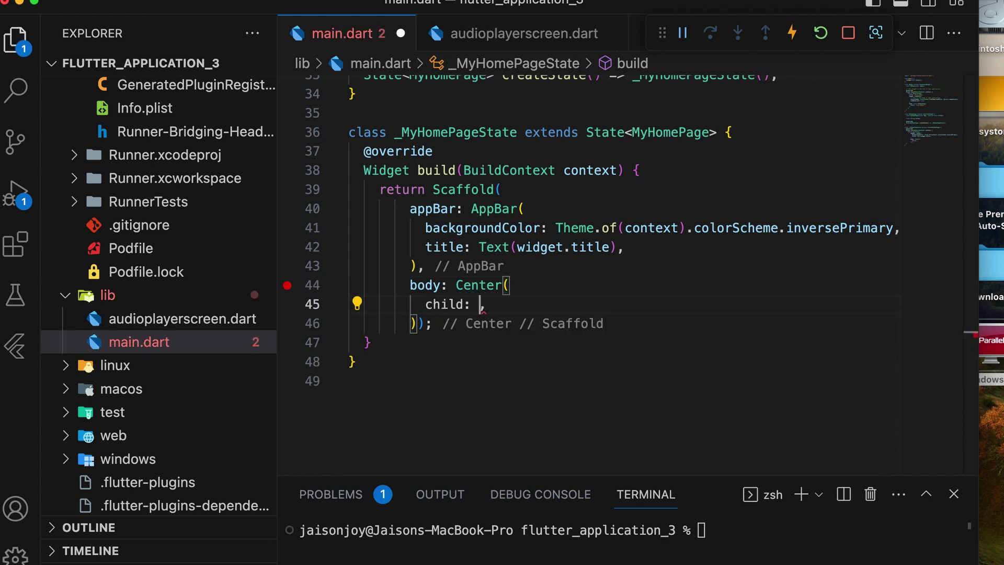
{"action": "type", "text": ": ,"}
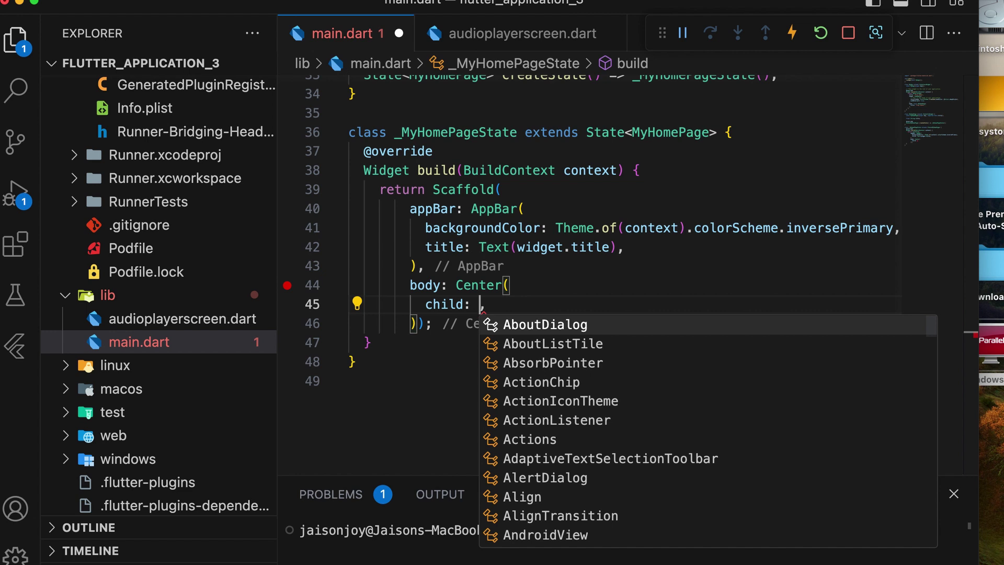
{"action": "type", "text": "Au"}
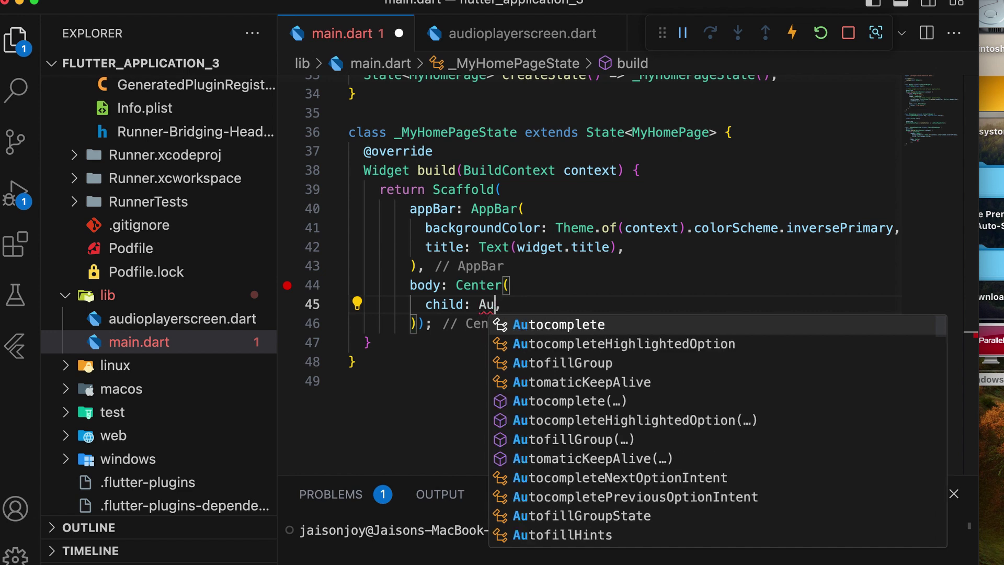
{"action": "type", "text": "di"}
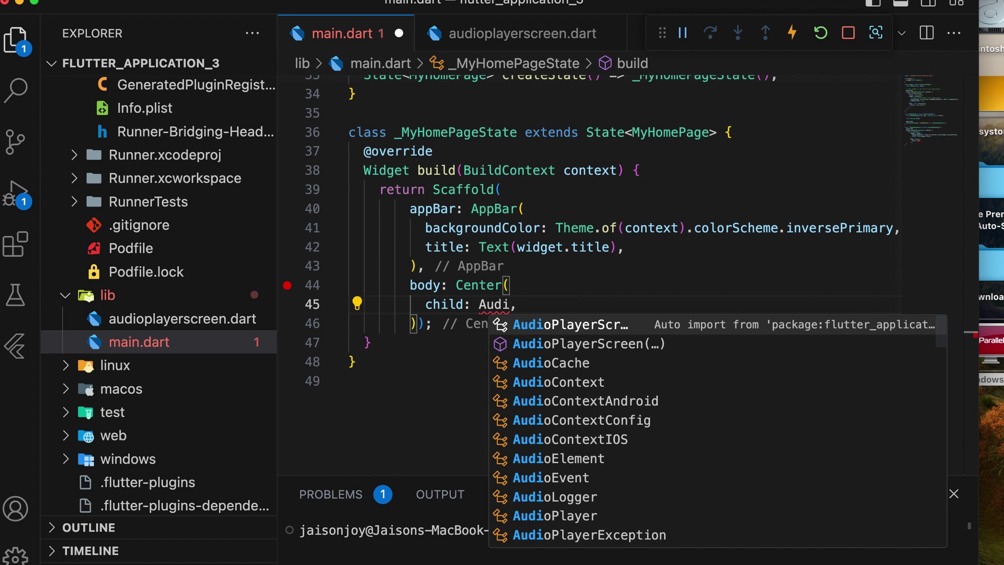
{"action": "key", "text": "Down"}
{"action": "key", "text": "Up"}
{"action": "key", "text": "Return"}
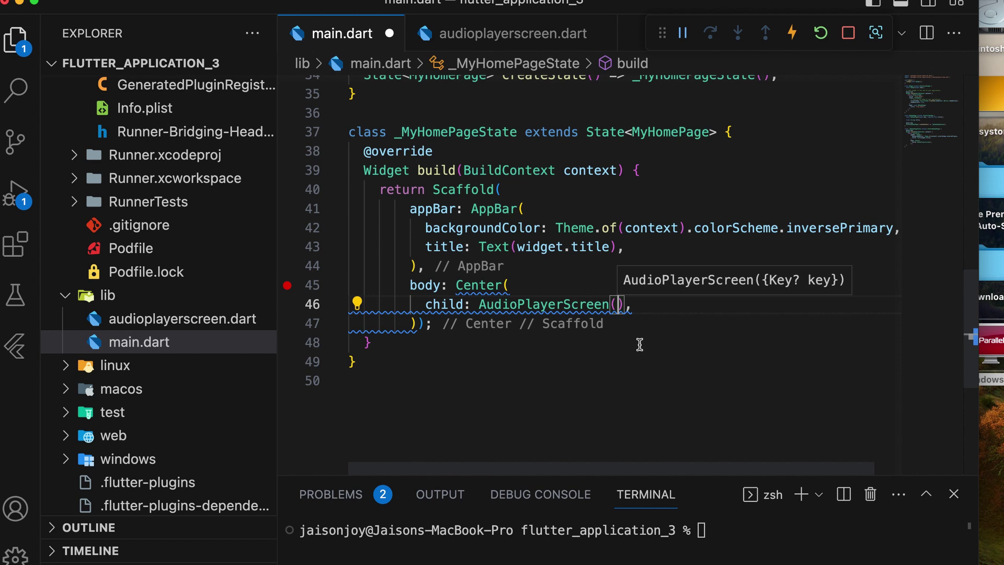
{"action": "key", "text": "Escape"}
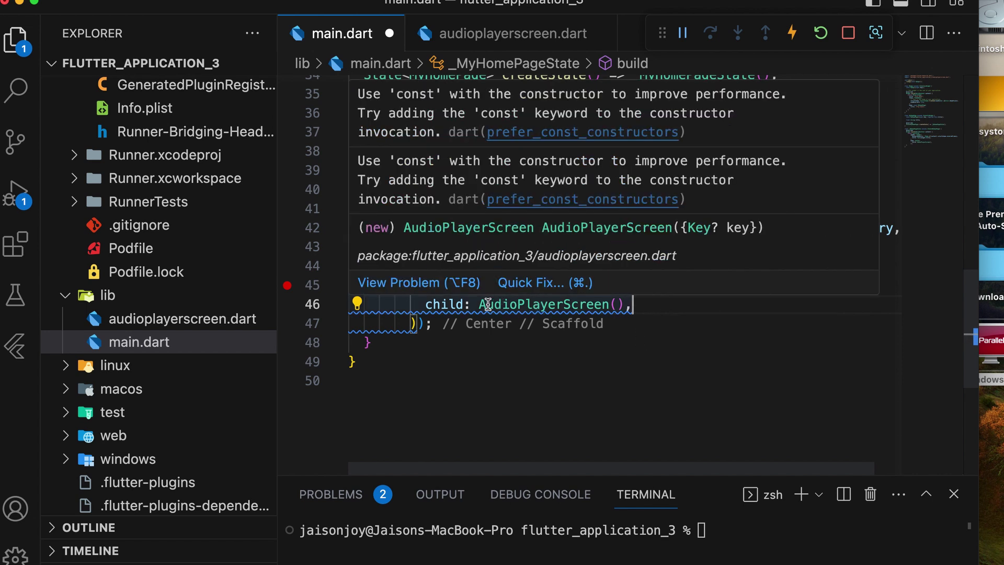
Step: Apply the 'Add const modifier' quick fix and save main.dart
{"action": "left_click", "coordinate": [358, 306]}
{"action": "left_click", "coordinate": [469, 368]}
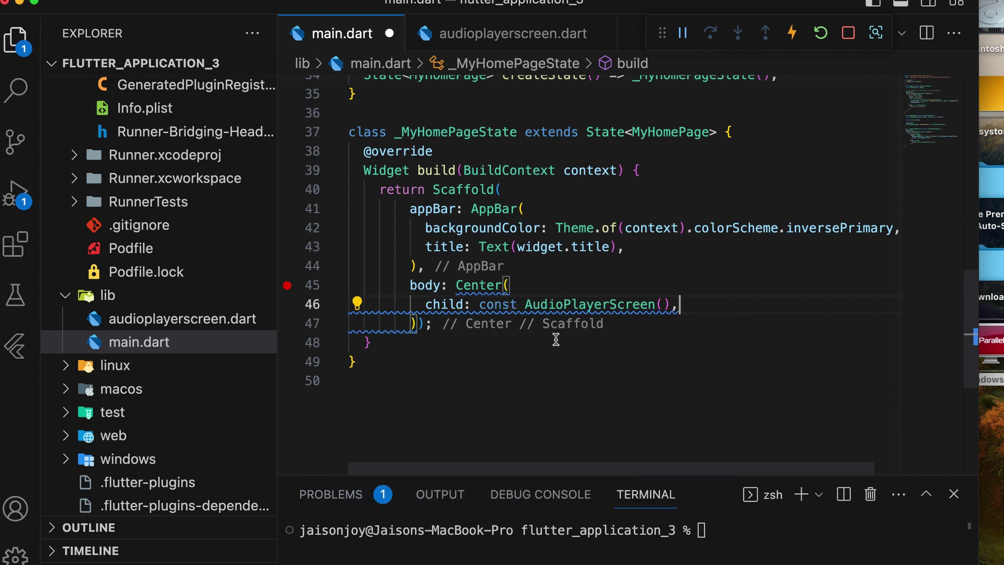
{"action": "key", "text": "super+s"}
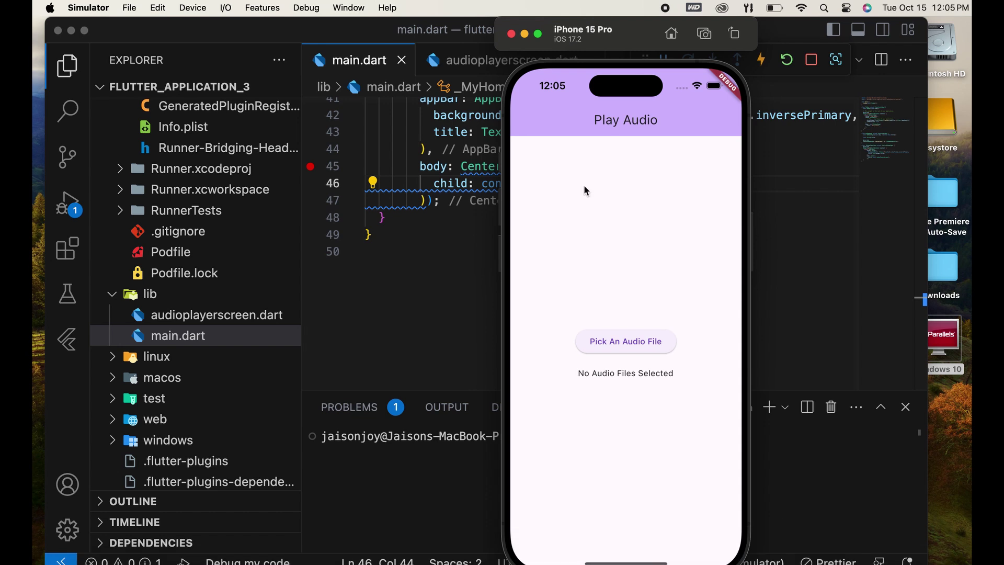
Step: Nudge the simulator window, then pick the sunflower street audio file twice via 'Pick An Audio File'
{"action": "left_click_drag", "start_coordinate": [631, 46], "coordinate": [613, 41]}
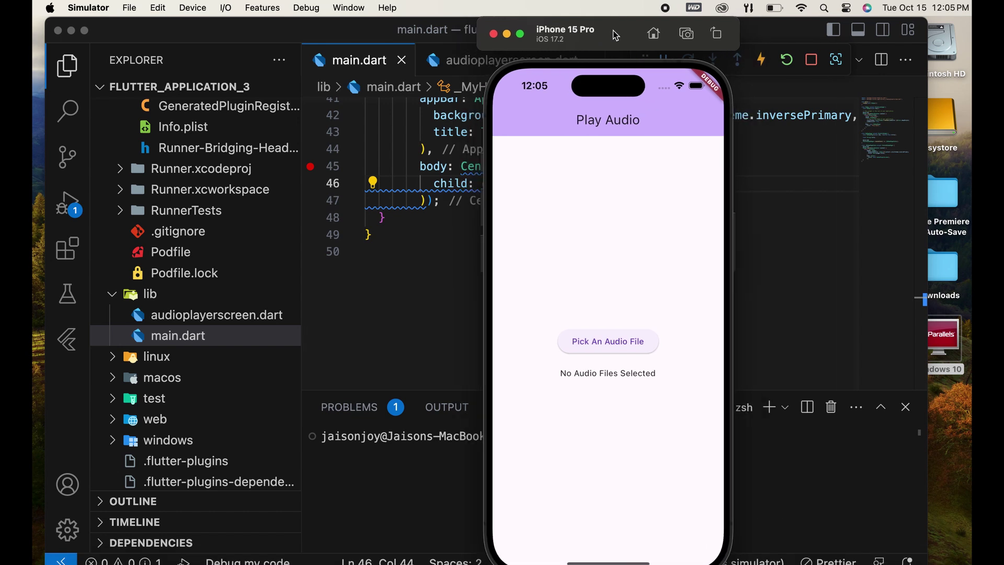
{"action": "left_click", "coordinate": [628, 340]}
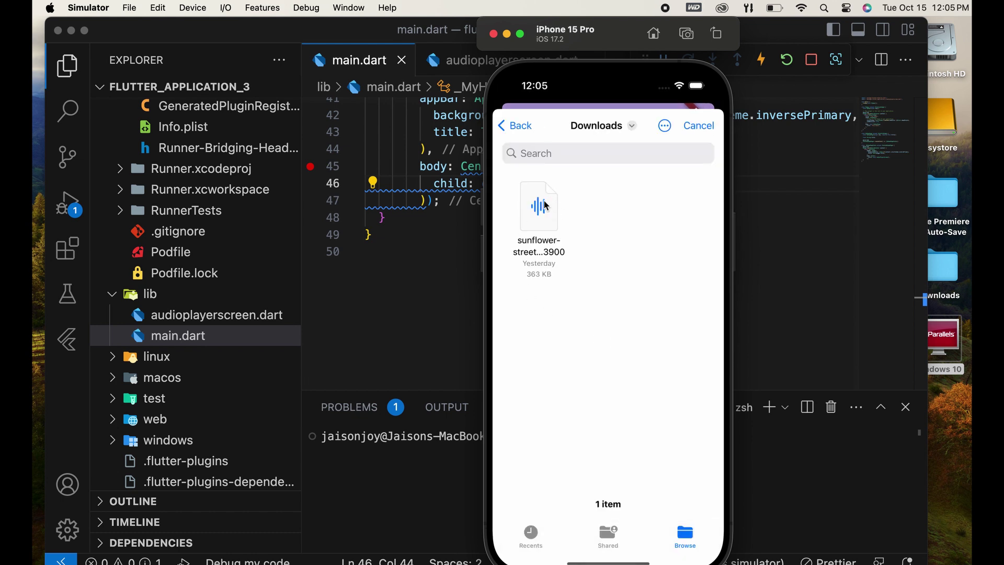
{"action": "left_click", "coordinate": [546, 202]}
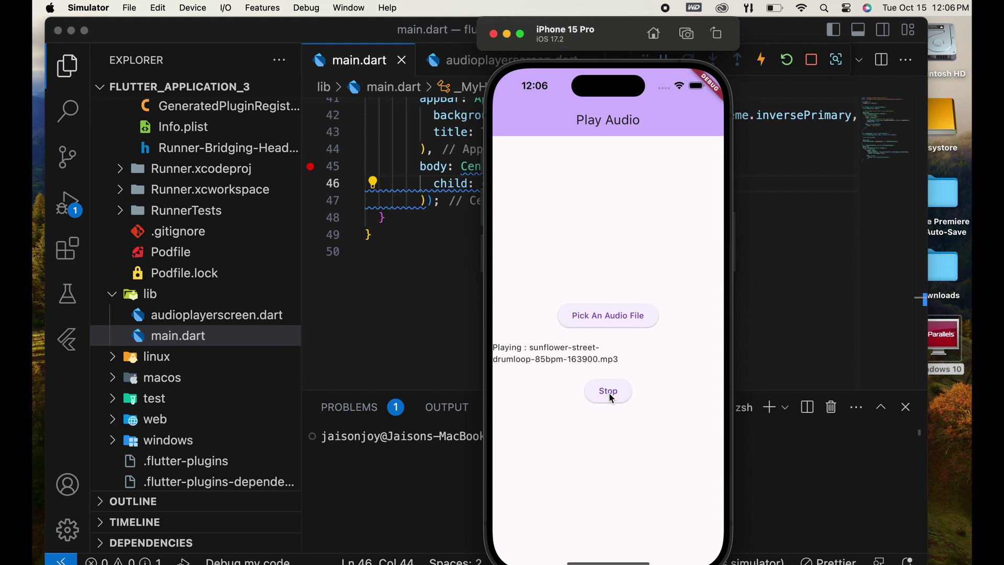
{"action": "left_click", "coordinate": [600, 310]}
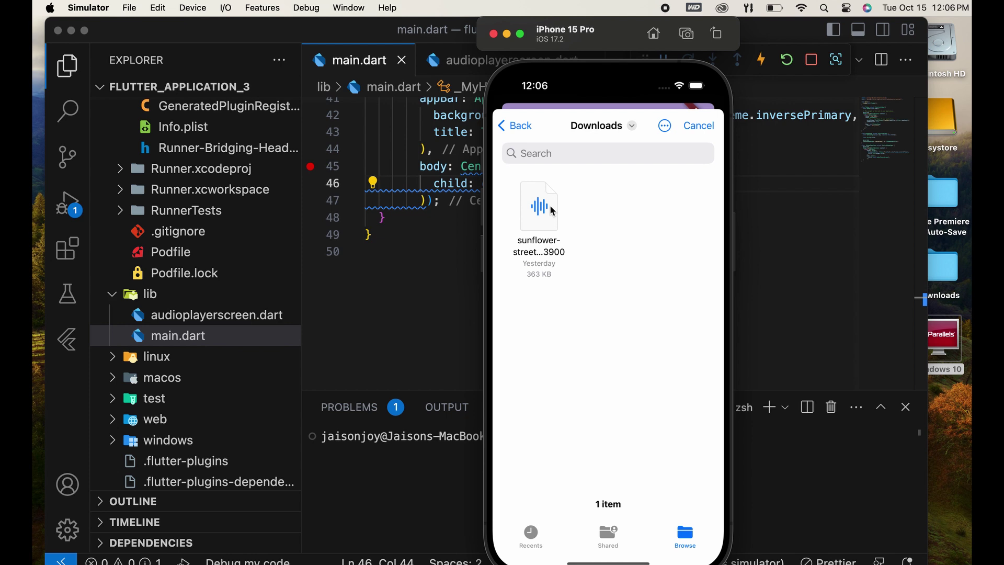
{"action": "left_click", "coordinate": [550, 206]}
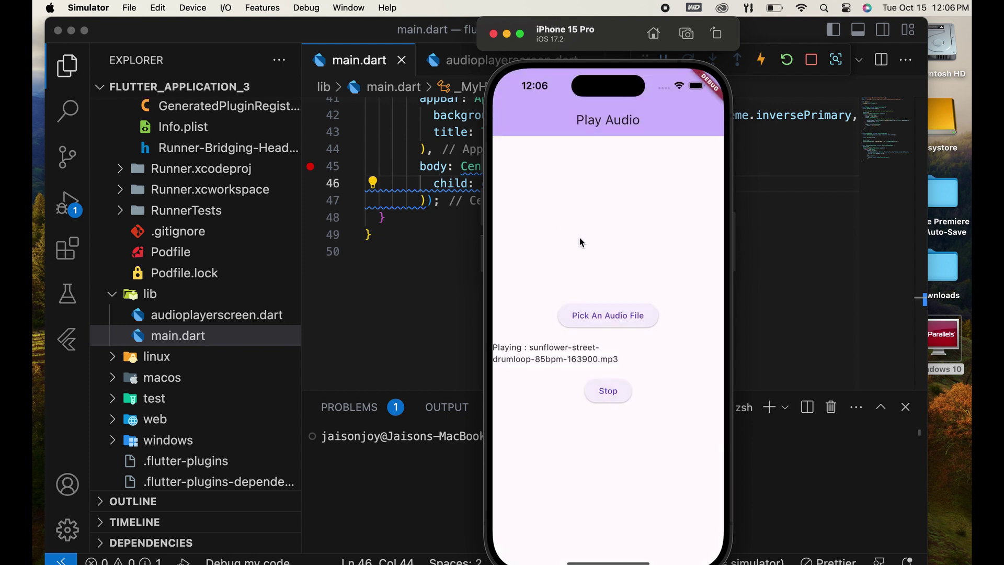